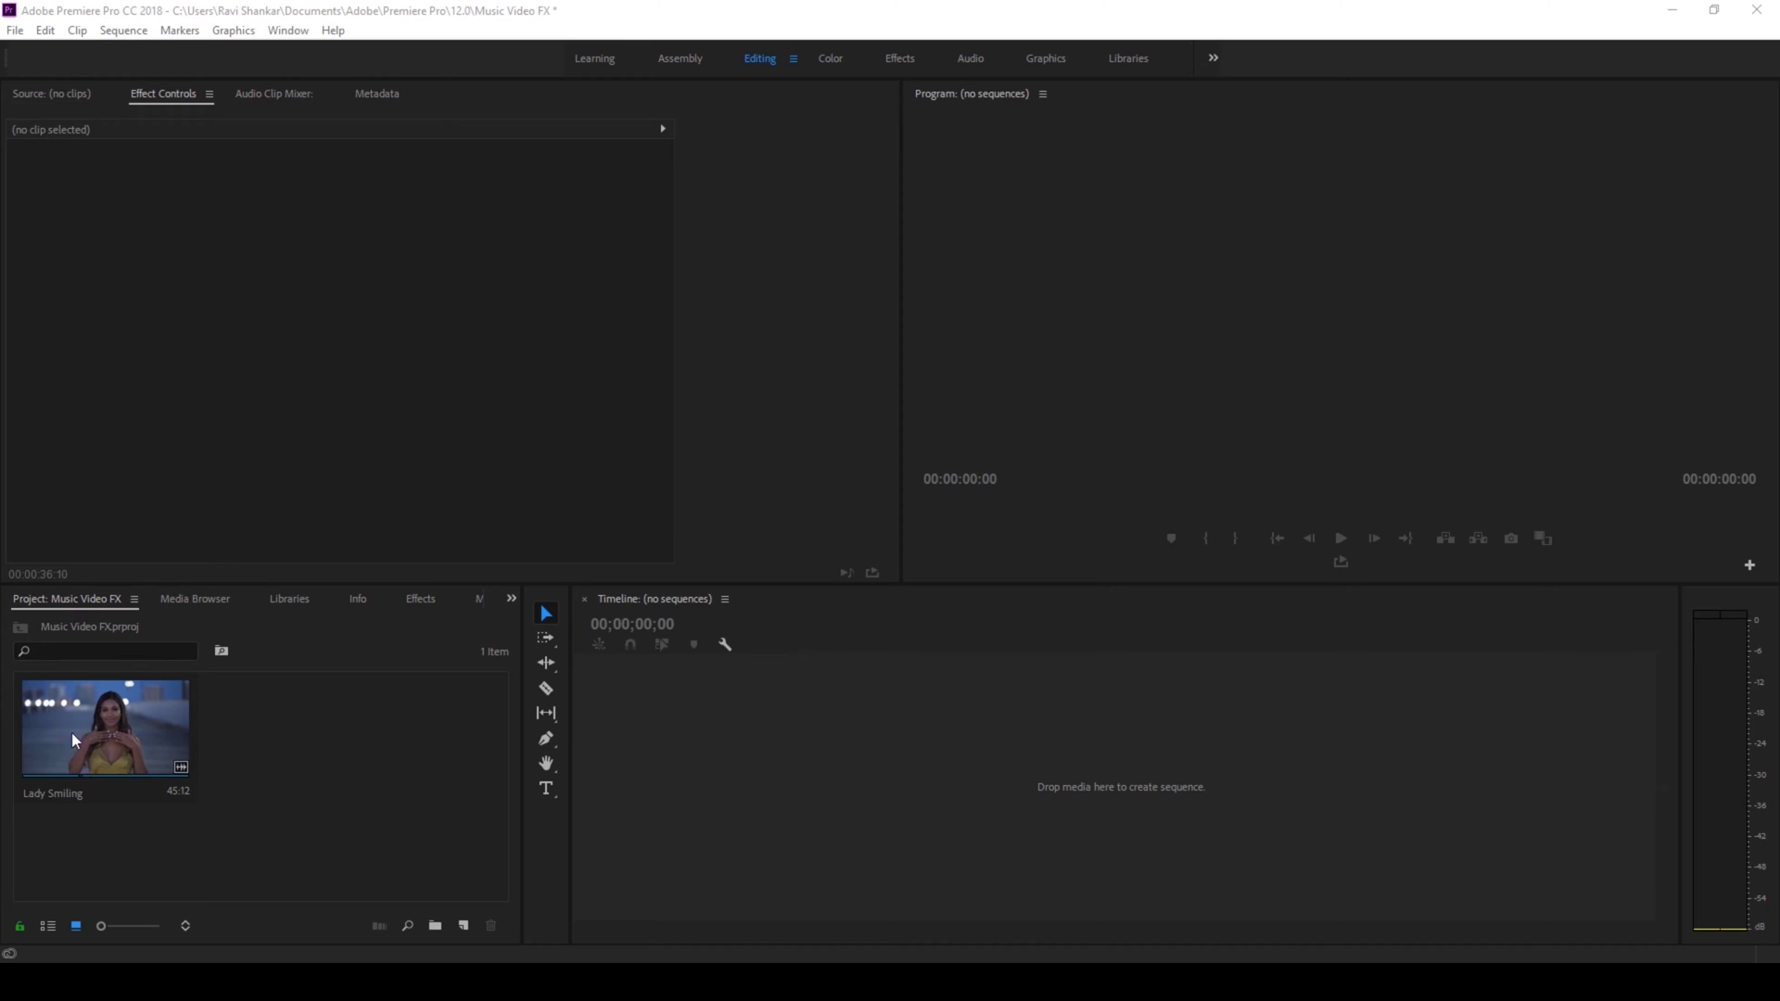
Step: Create a Lady Smiling sequence from the clip, play it and scrub to about 16 seconds
left_click(93, 746)
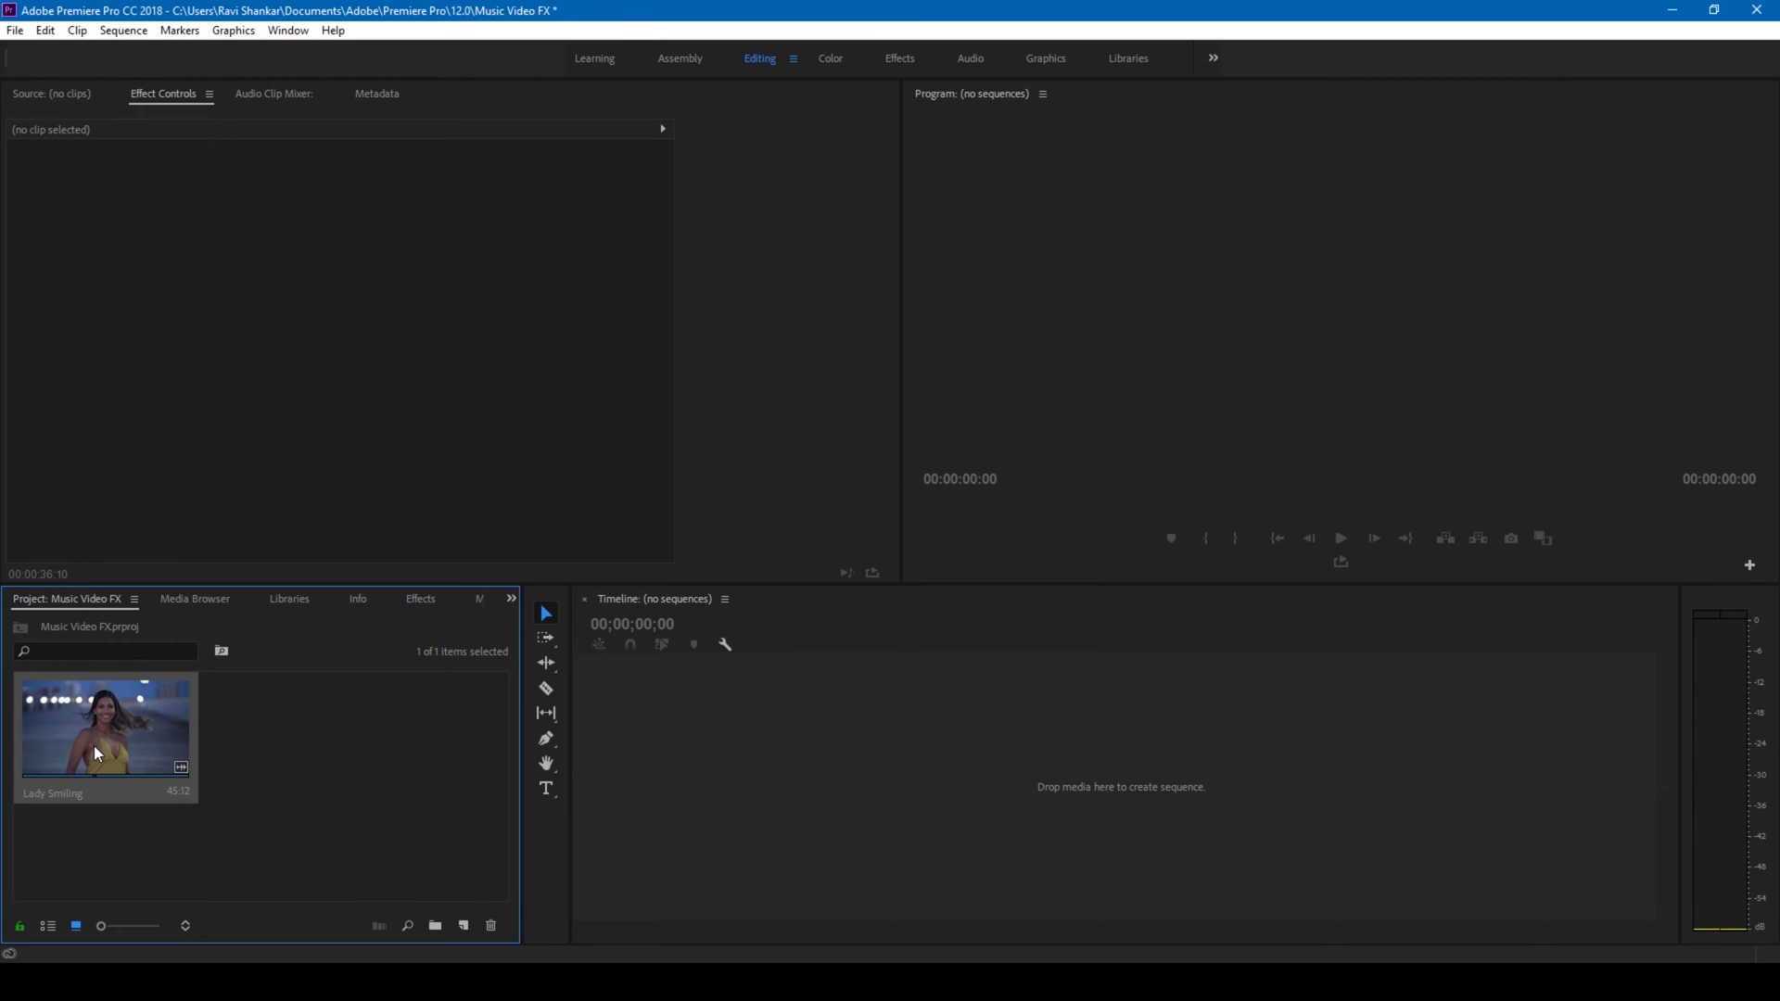
left_click_drag(347, 721, 642, 721)
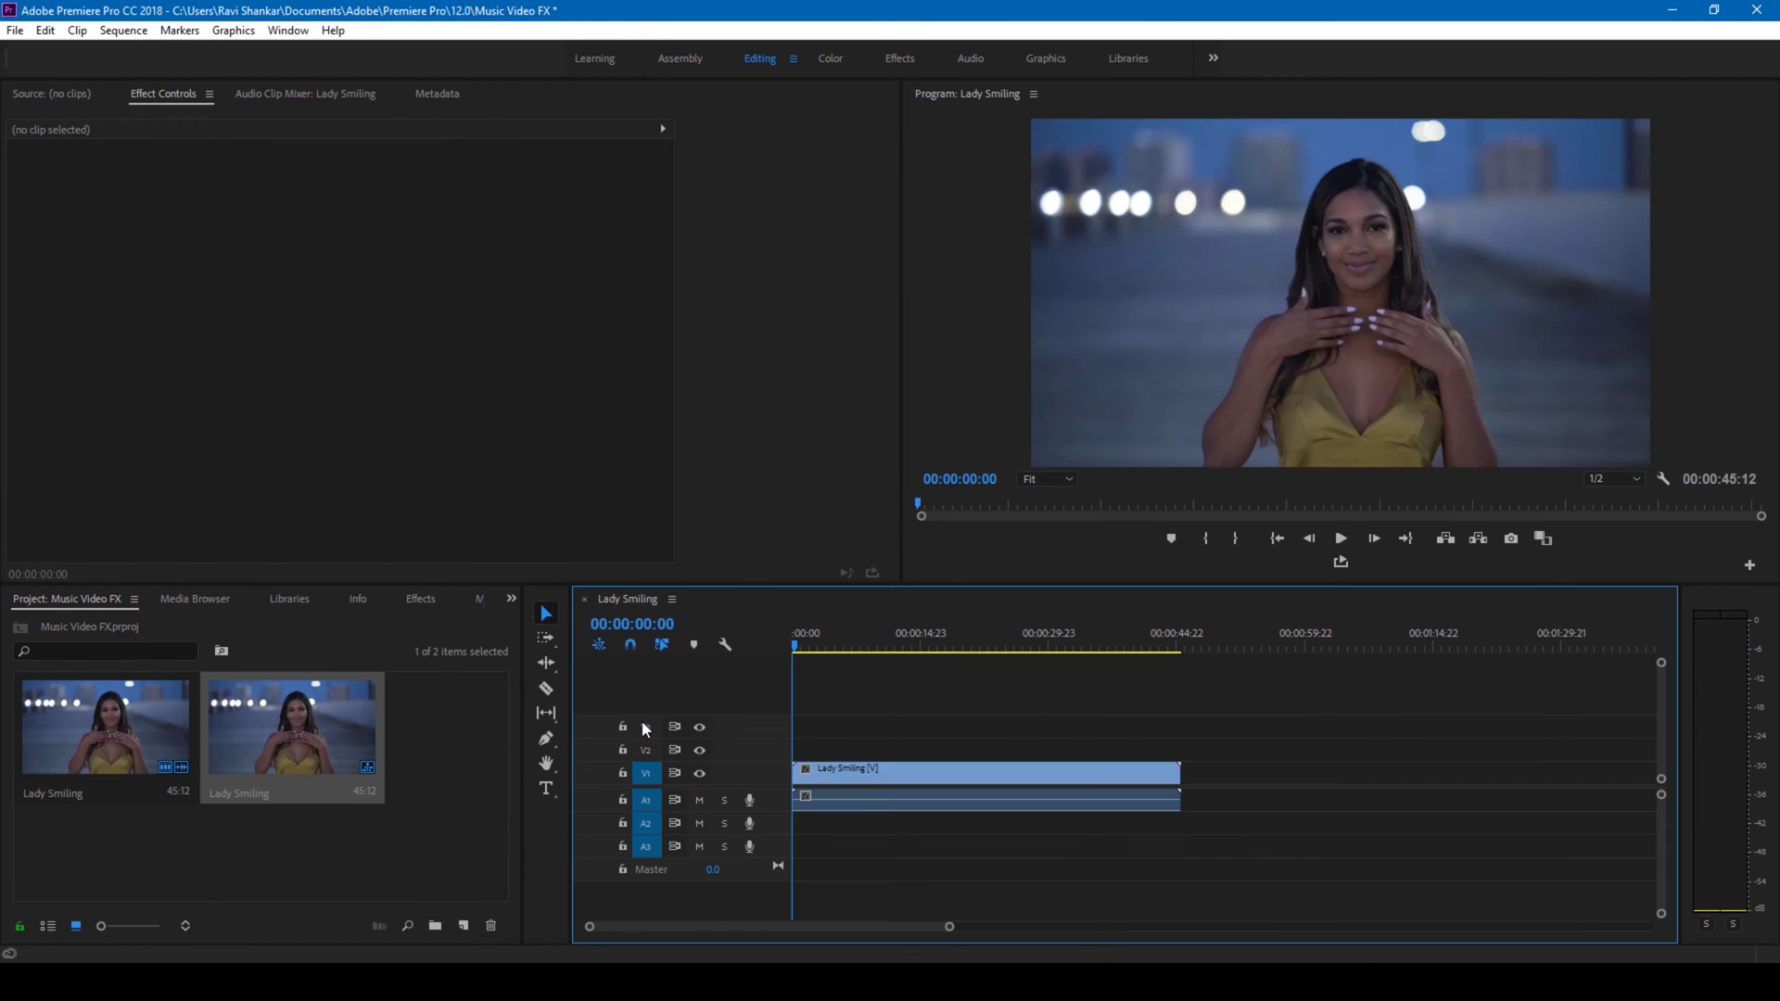
key("space")
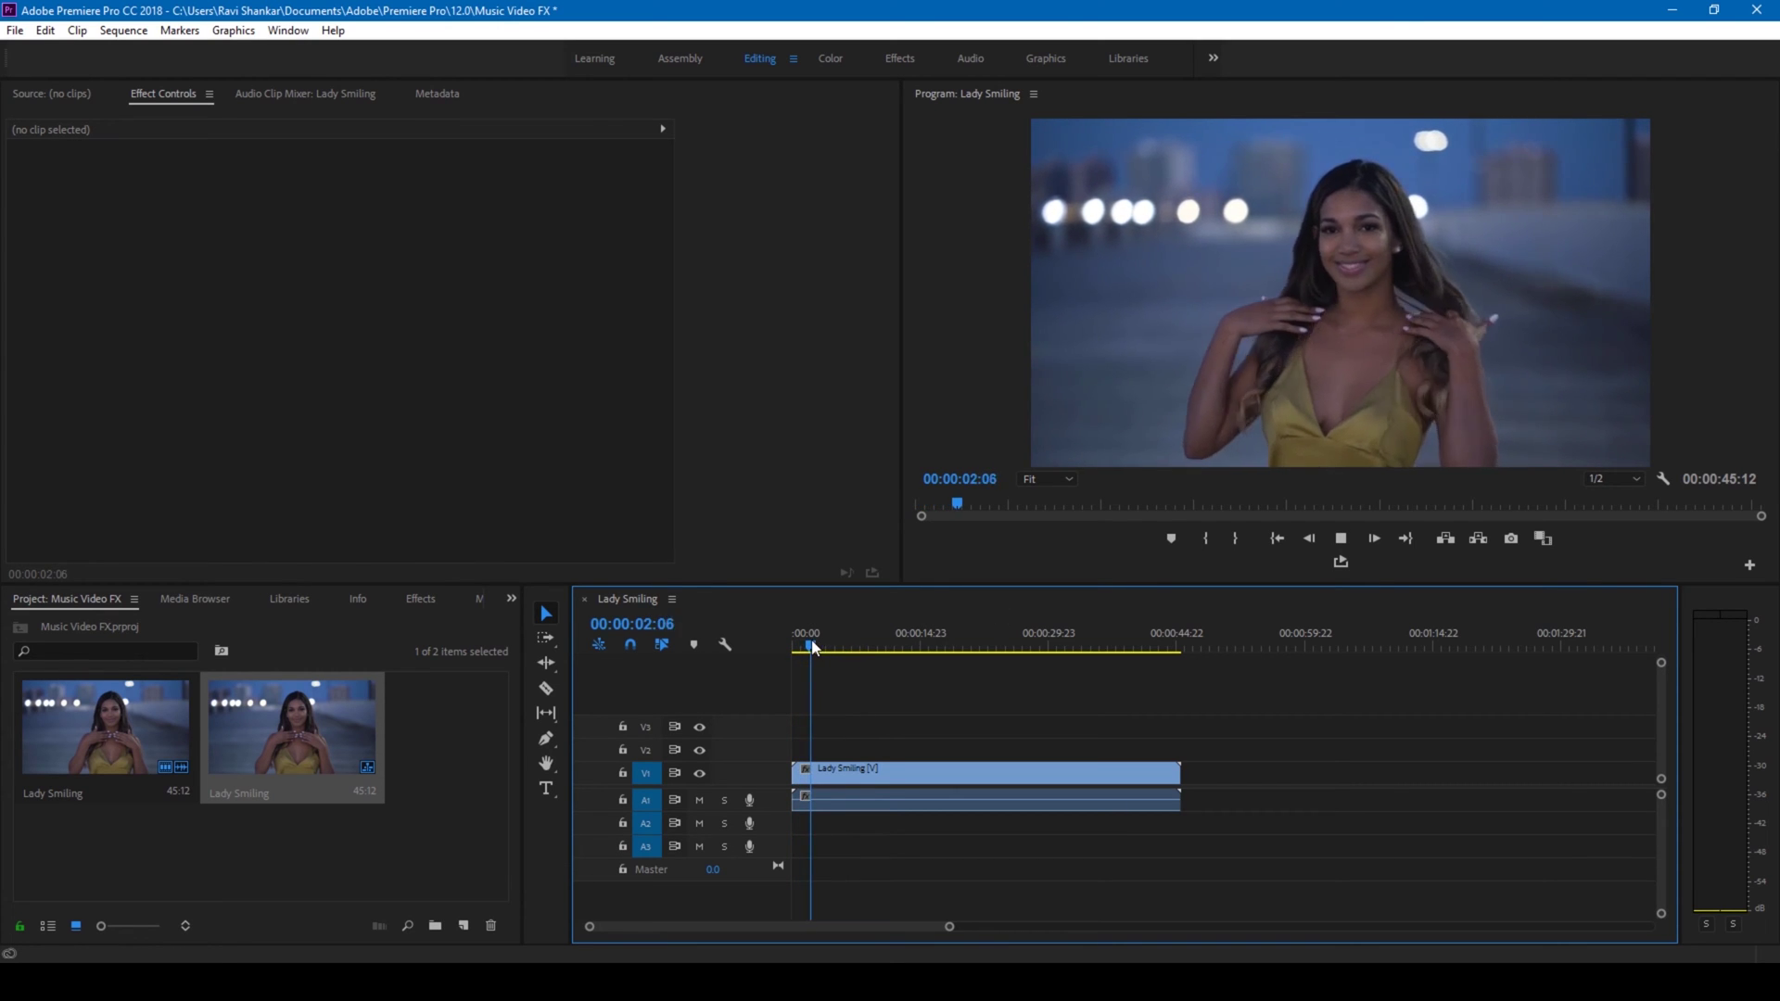
left_click_drag(816, 647, 949, 647)
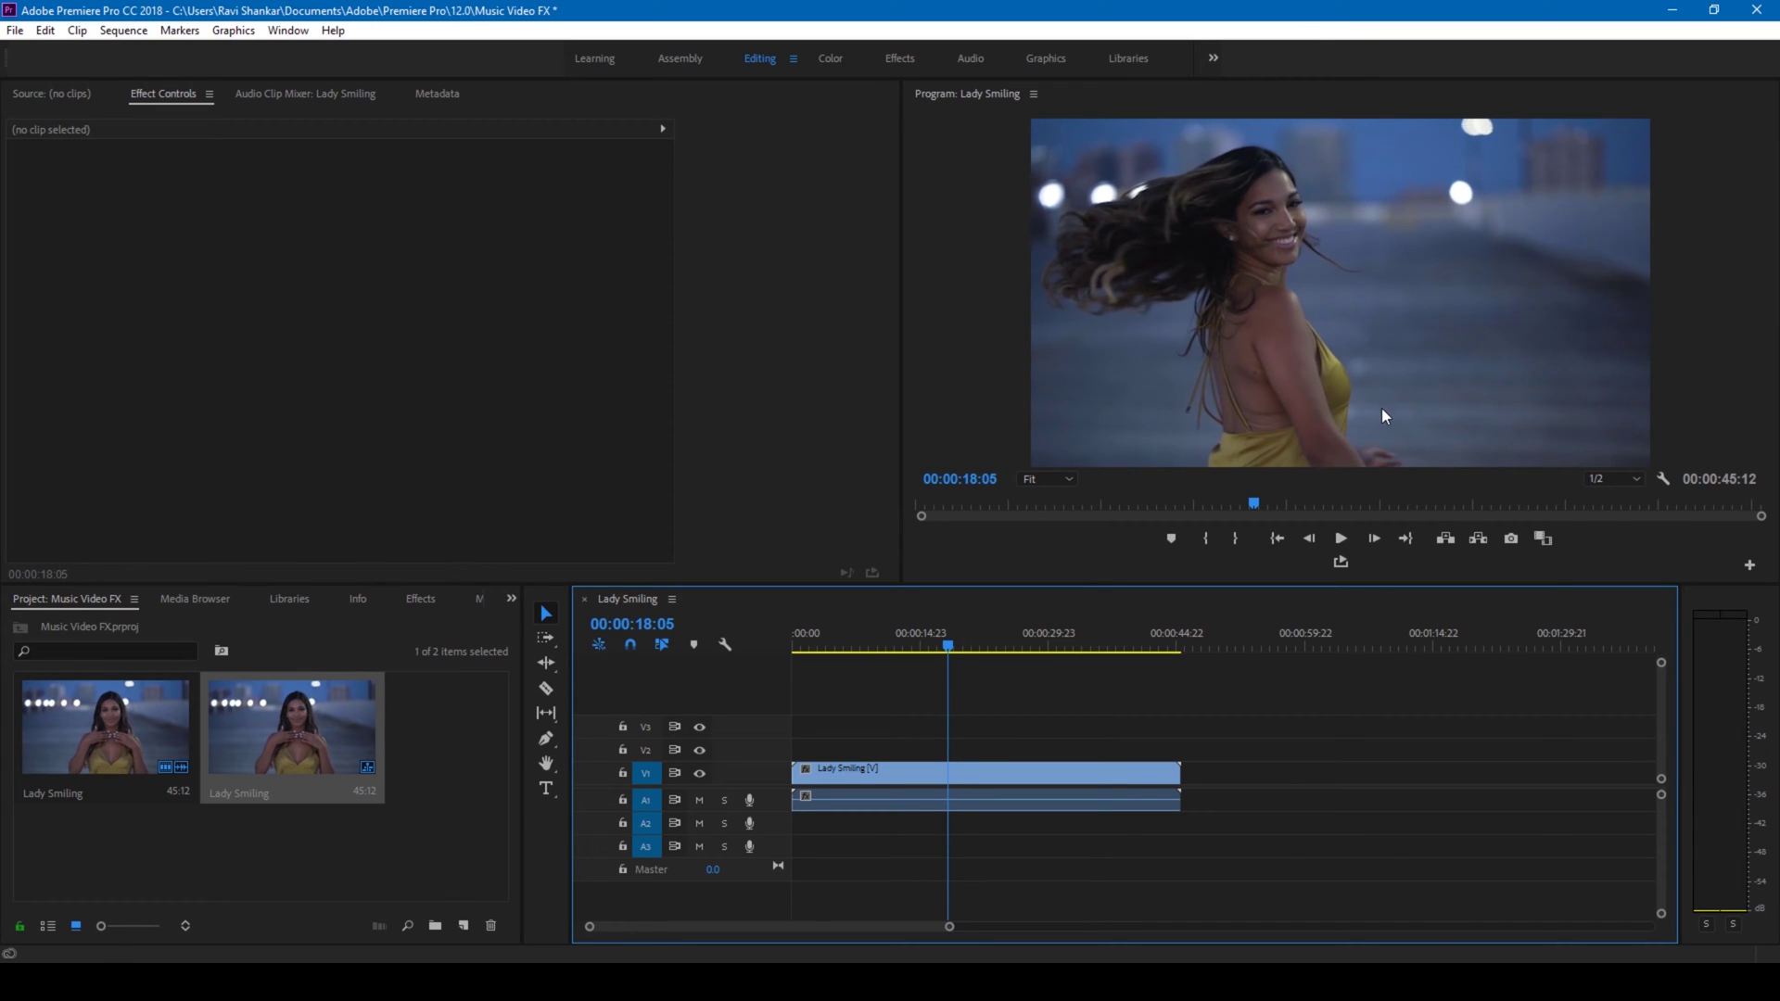
Step: Search the Effects panel for Wave Warp and apply it to the Lady Smiling clip
left_click(419, 601)
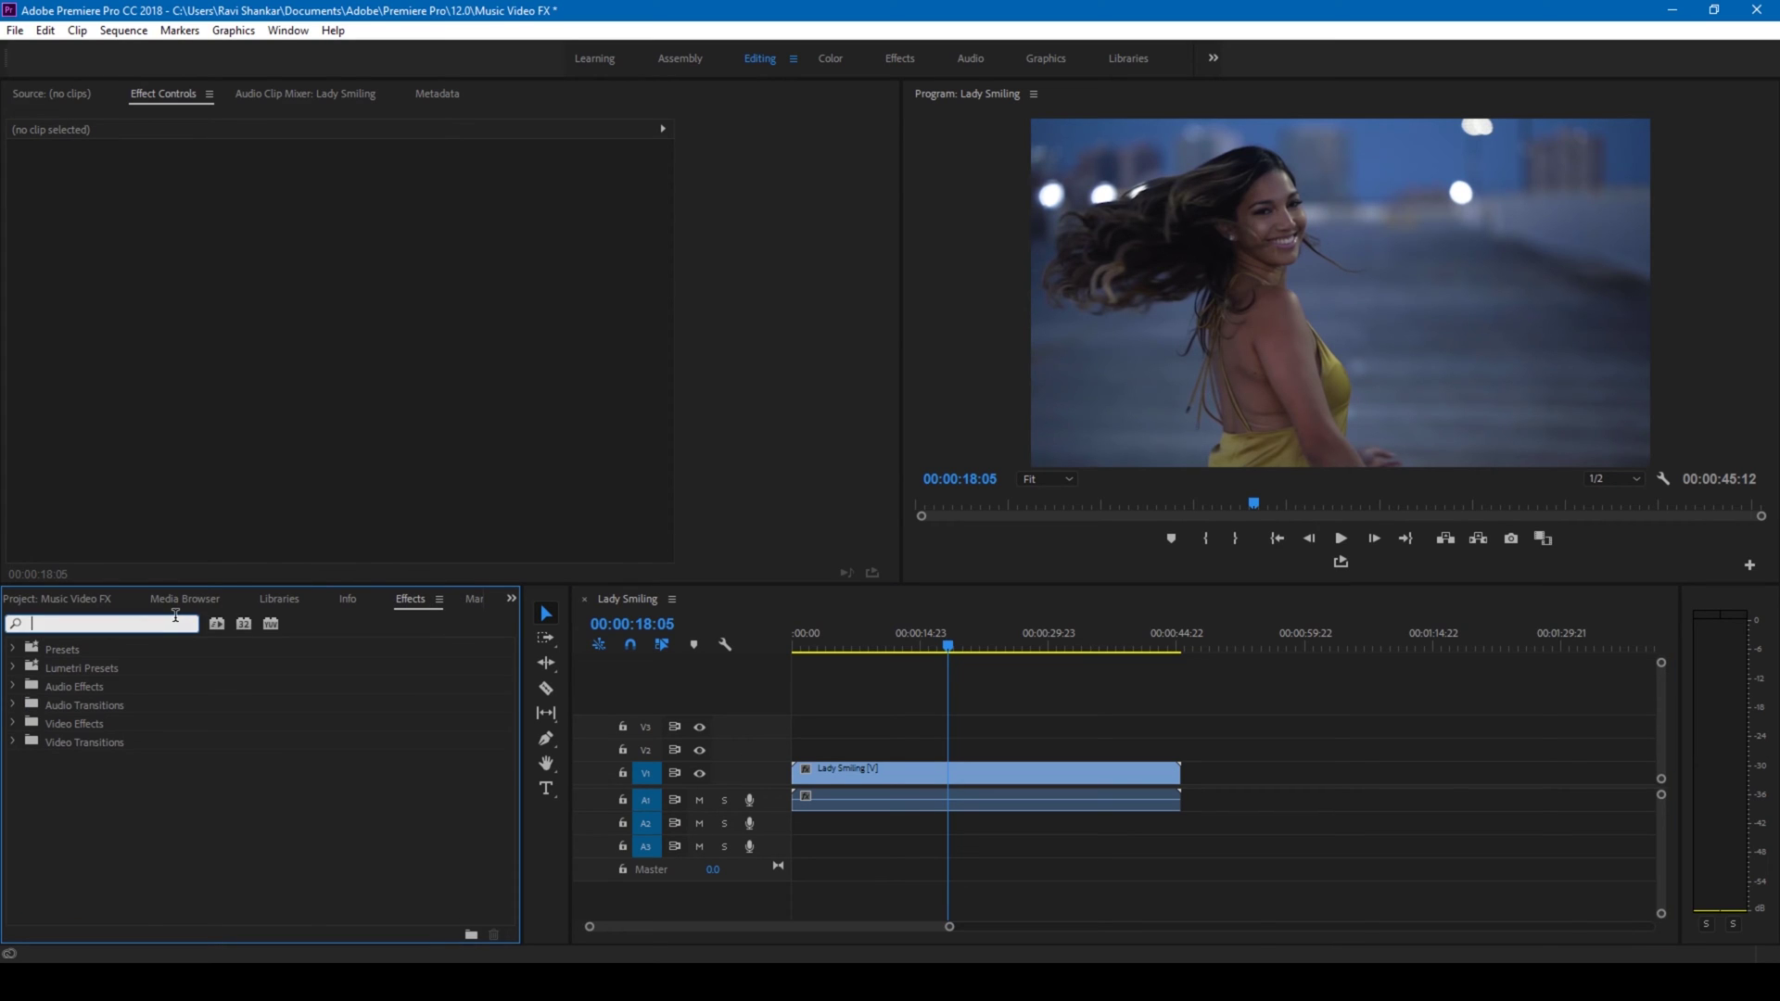
type("Wave Wa")
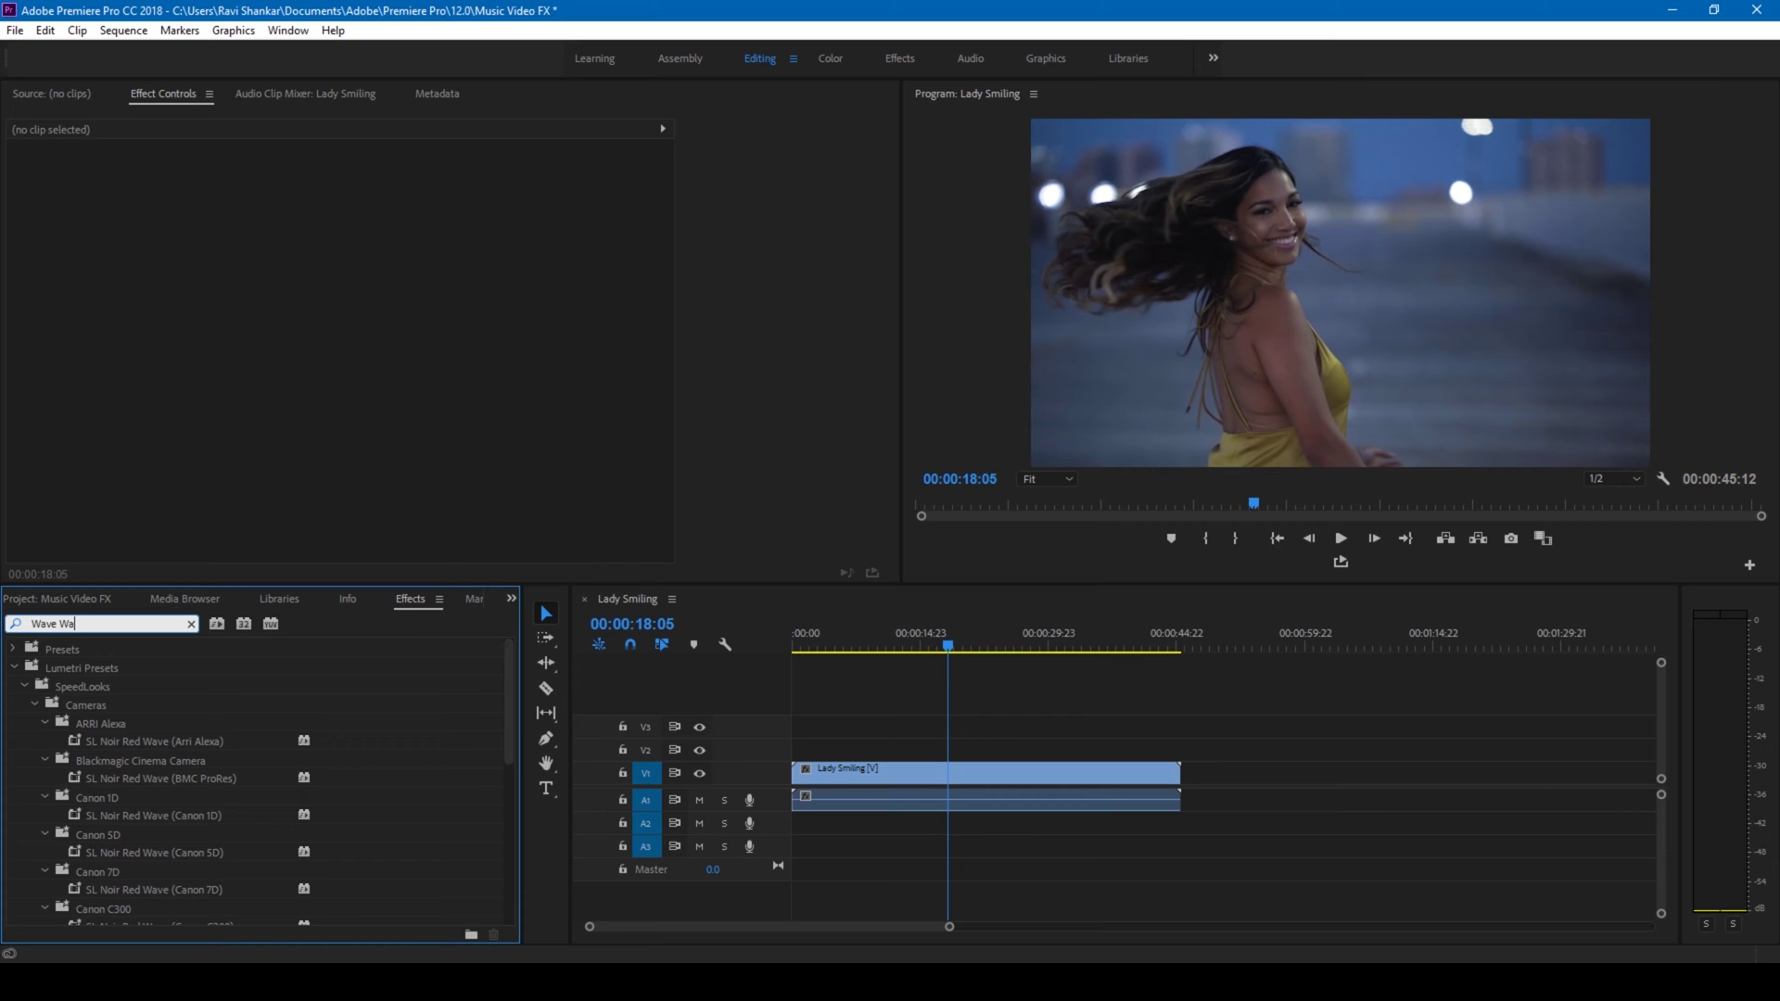
type("rp")
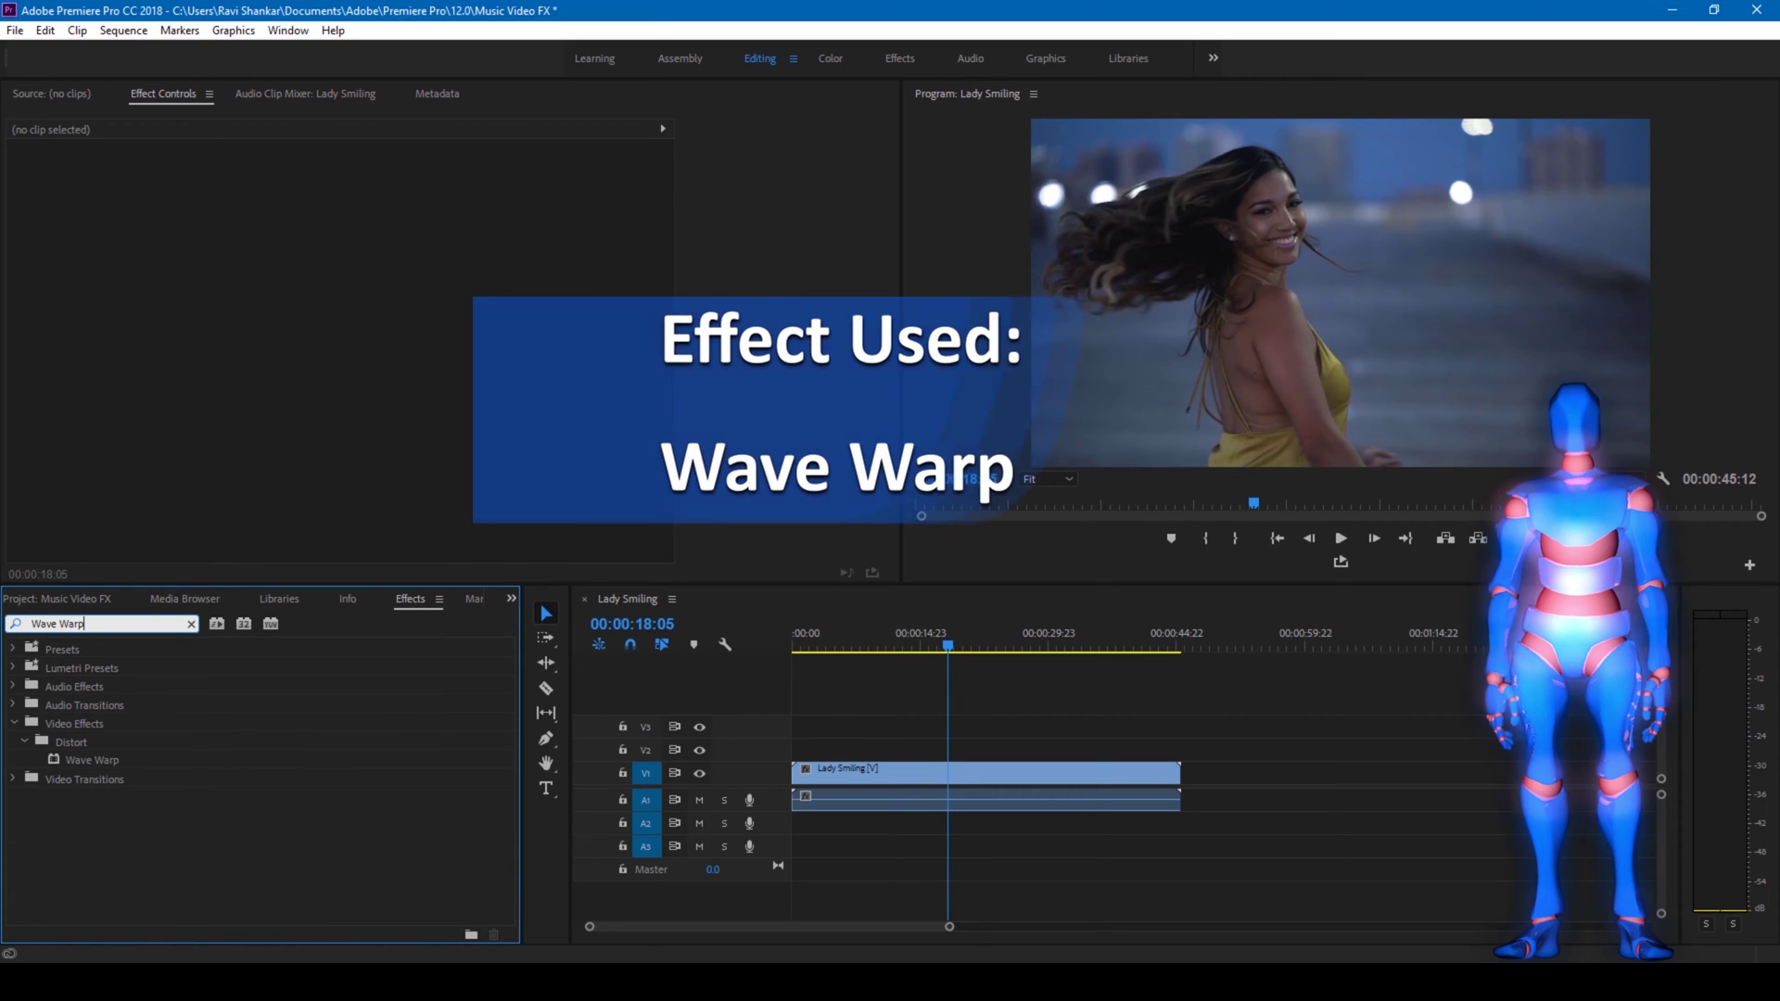
left_click(85, 759)
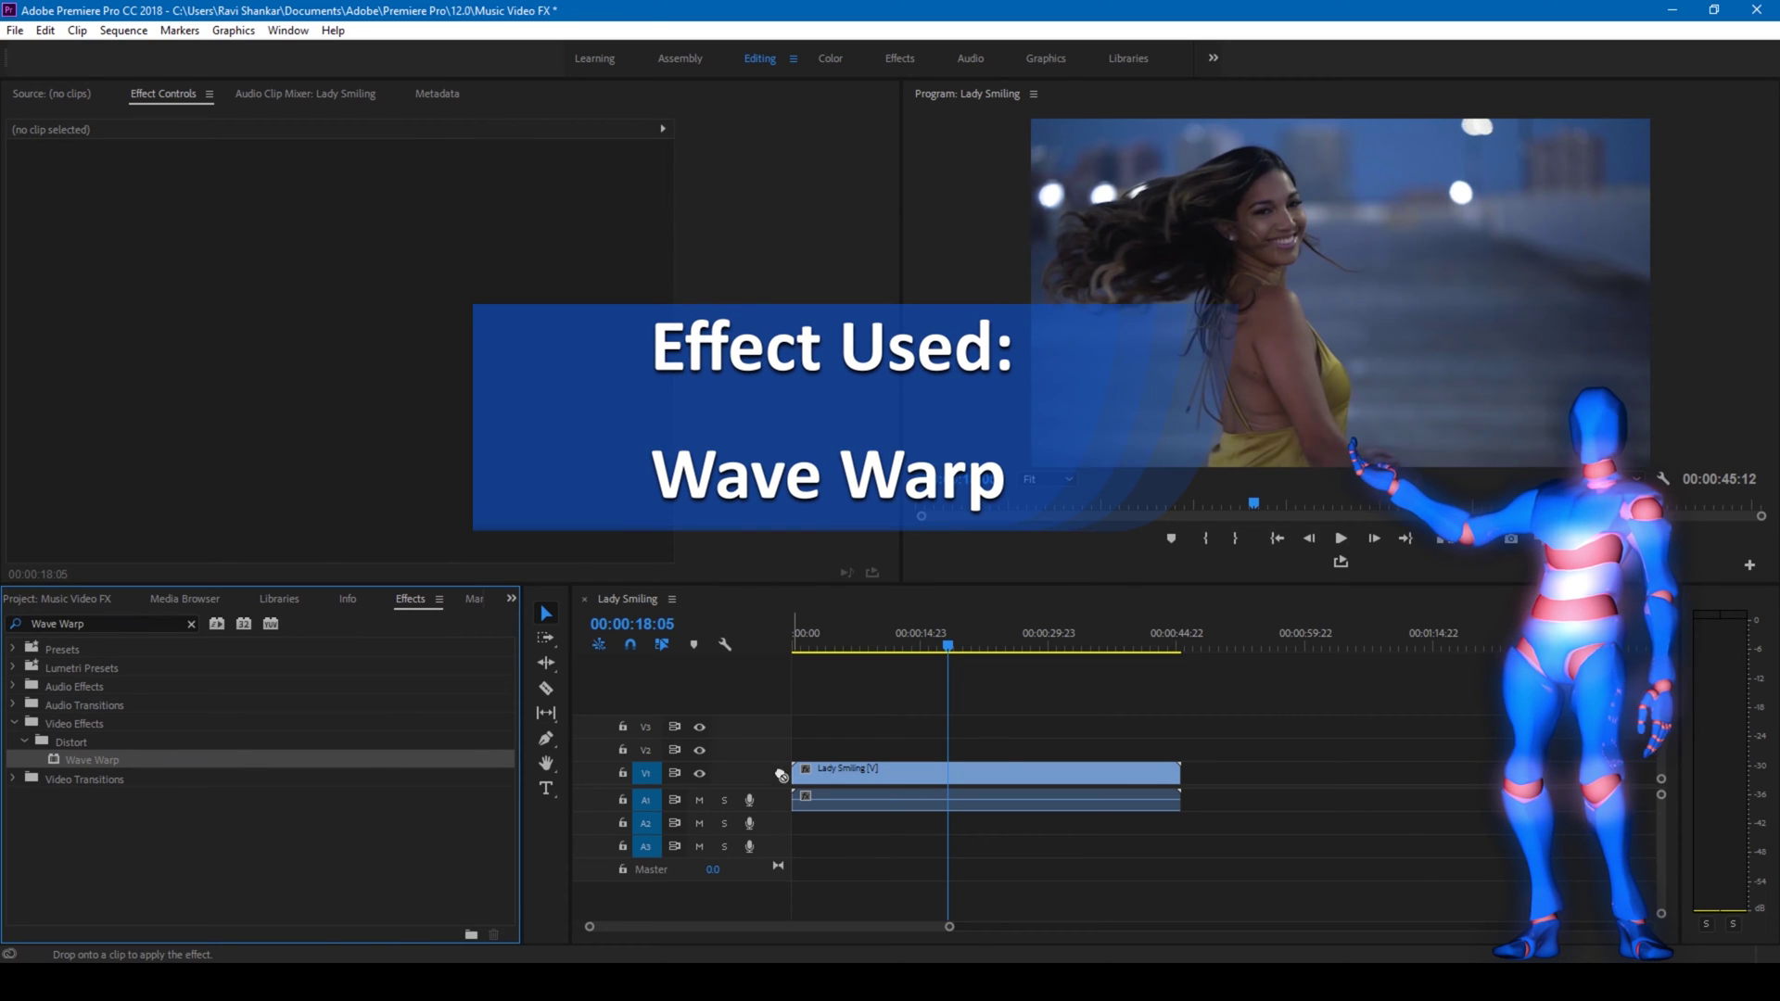
left_click_drag(781, 775, 830, 782)
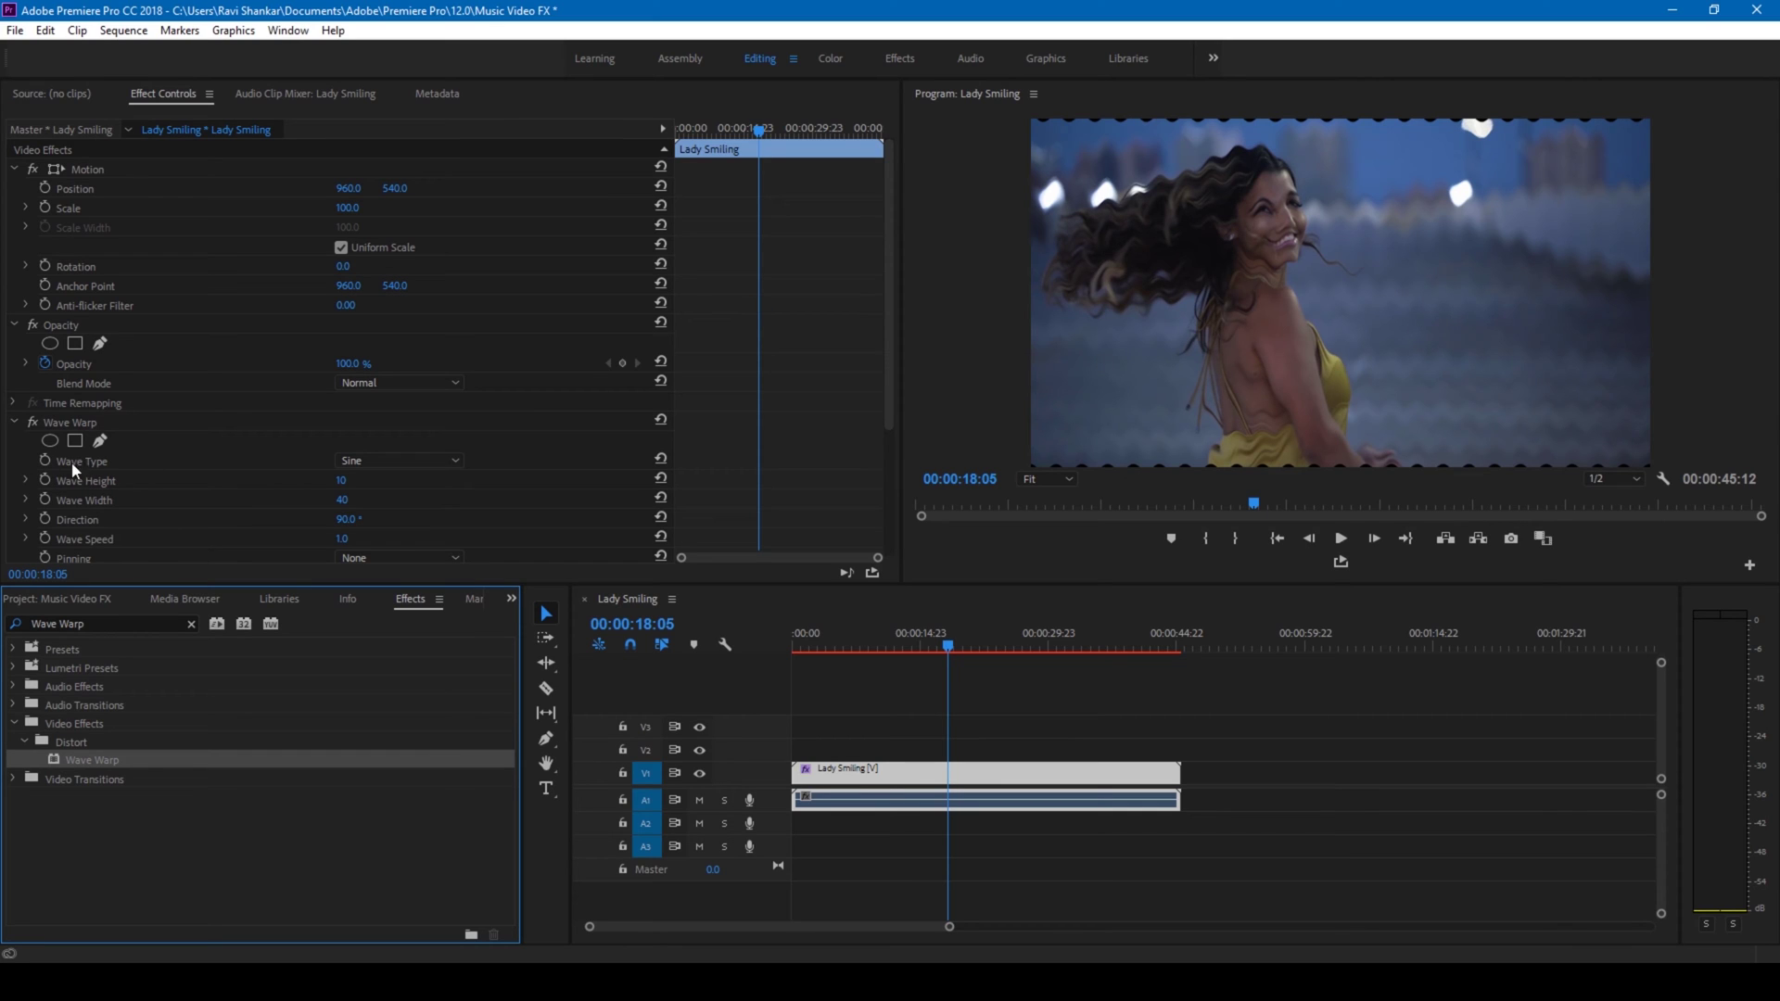
Step: Set the Wave Warp to Square waves with Wave Width 822 and Wave Height 36
left_click(414, 463)
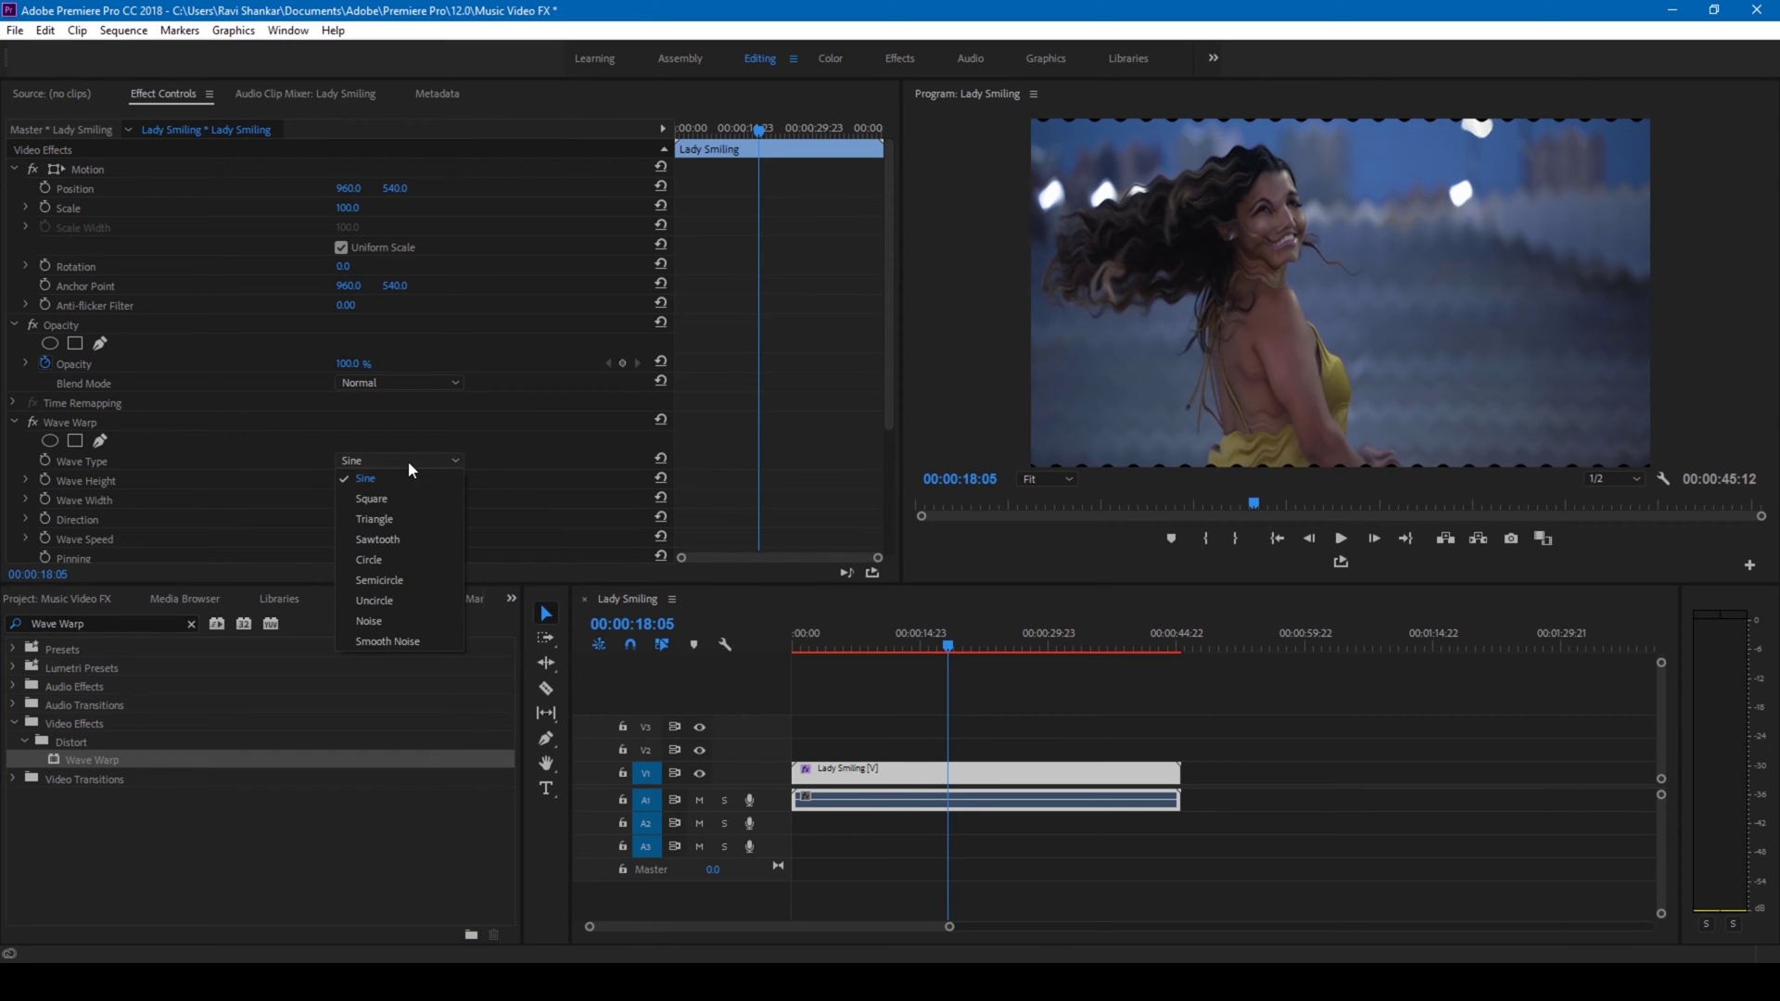
left_click(400, 464)
key("Down")
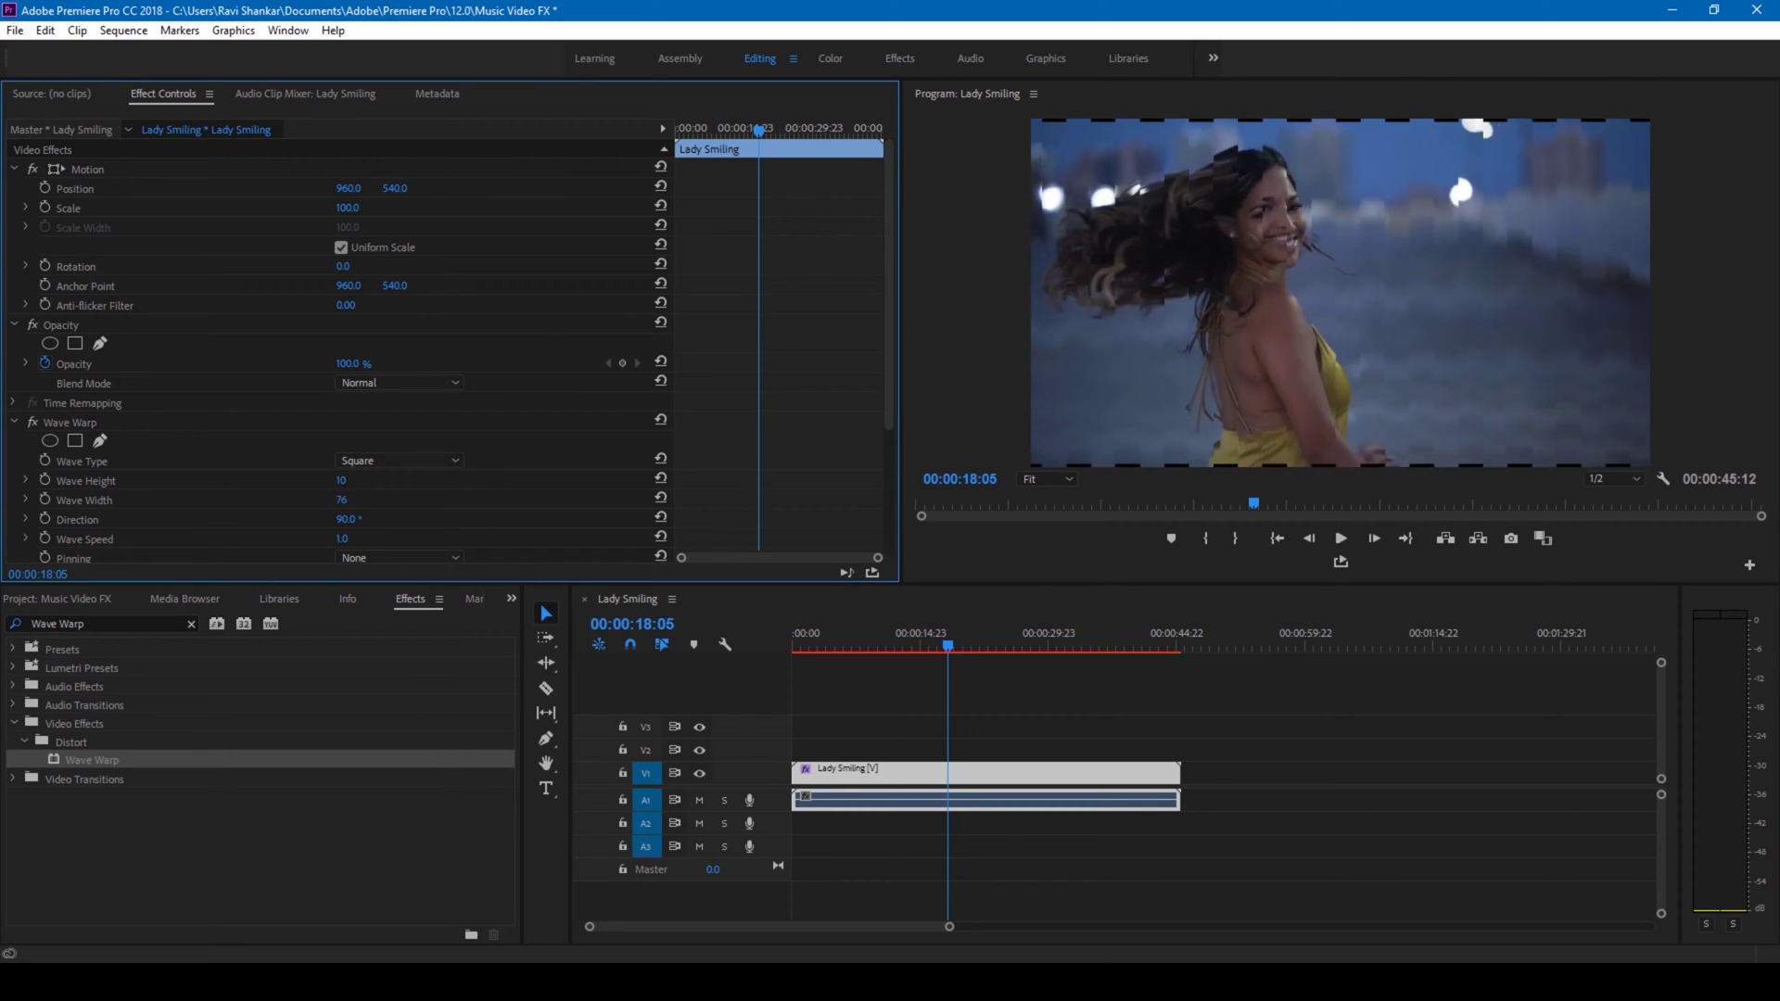
left_click_drag(375, 500, 508, 499)
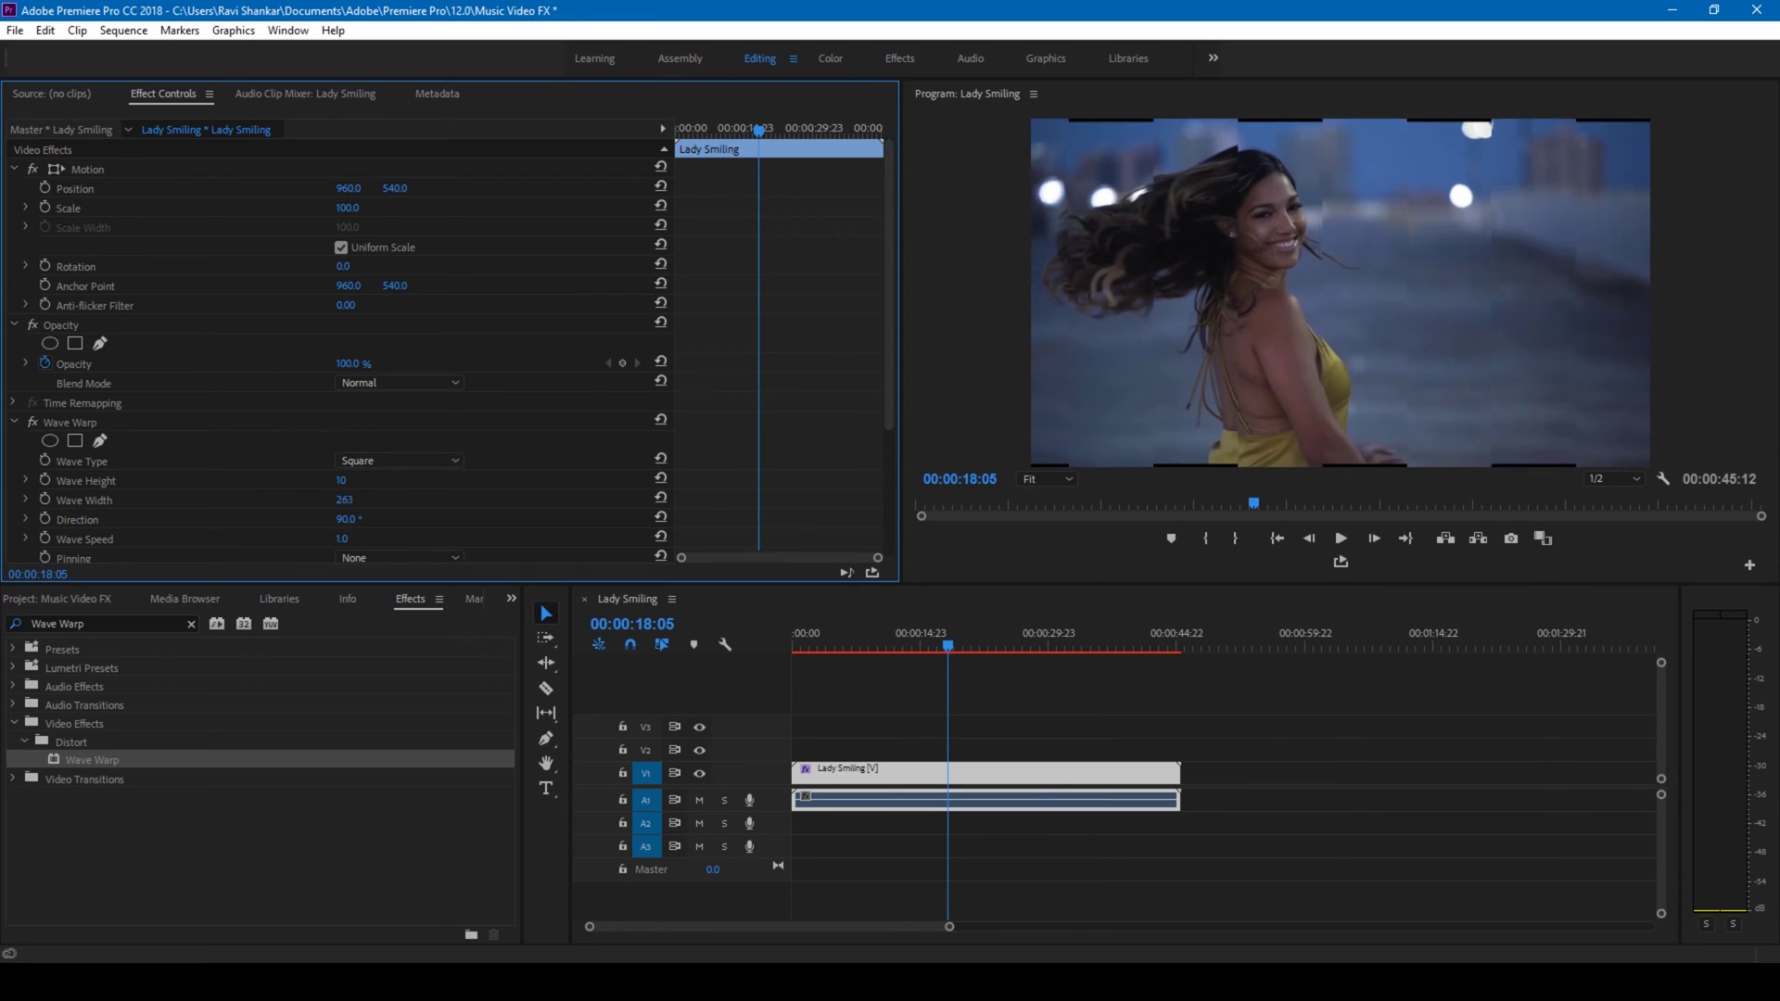
left_click_drag(647, 500, 793, 500)
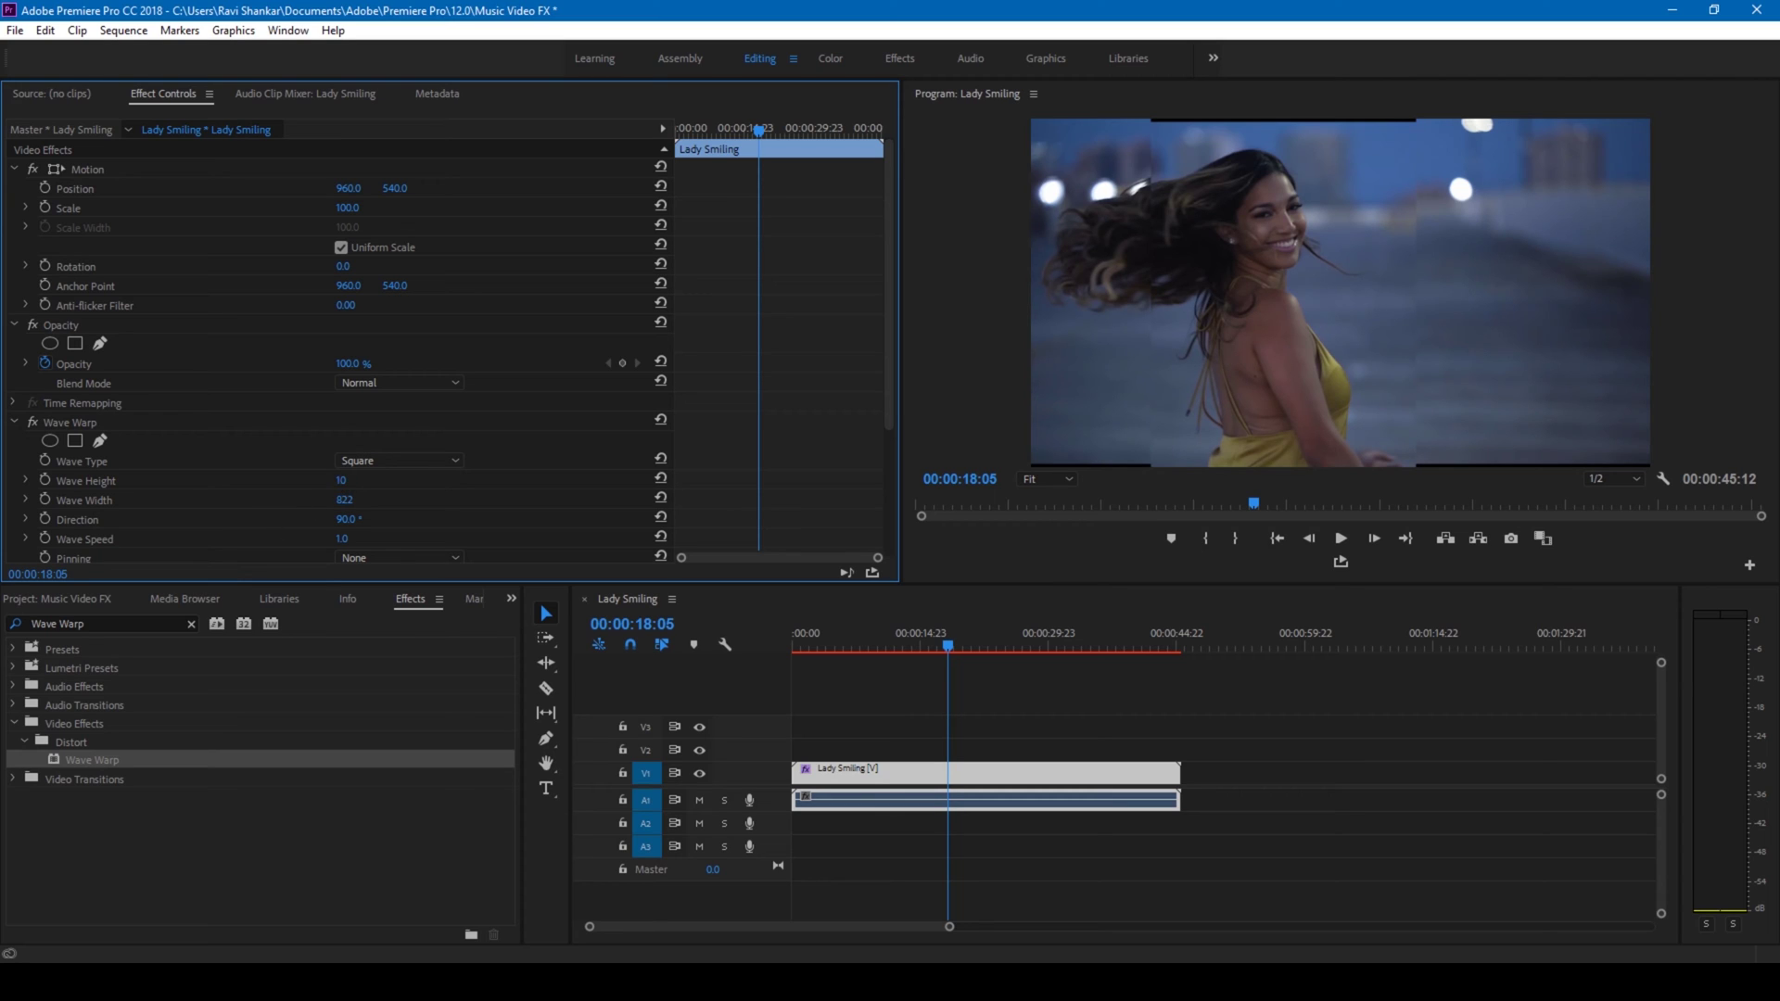
left_click_drag(340, 480, 354, 480)
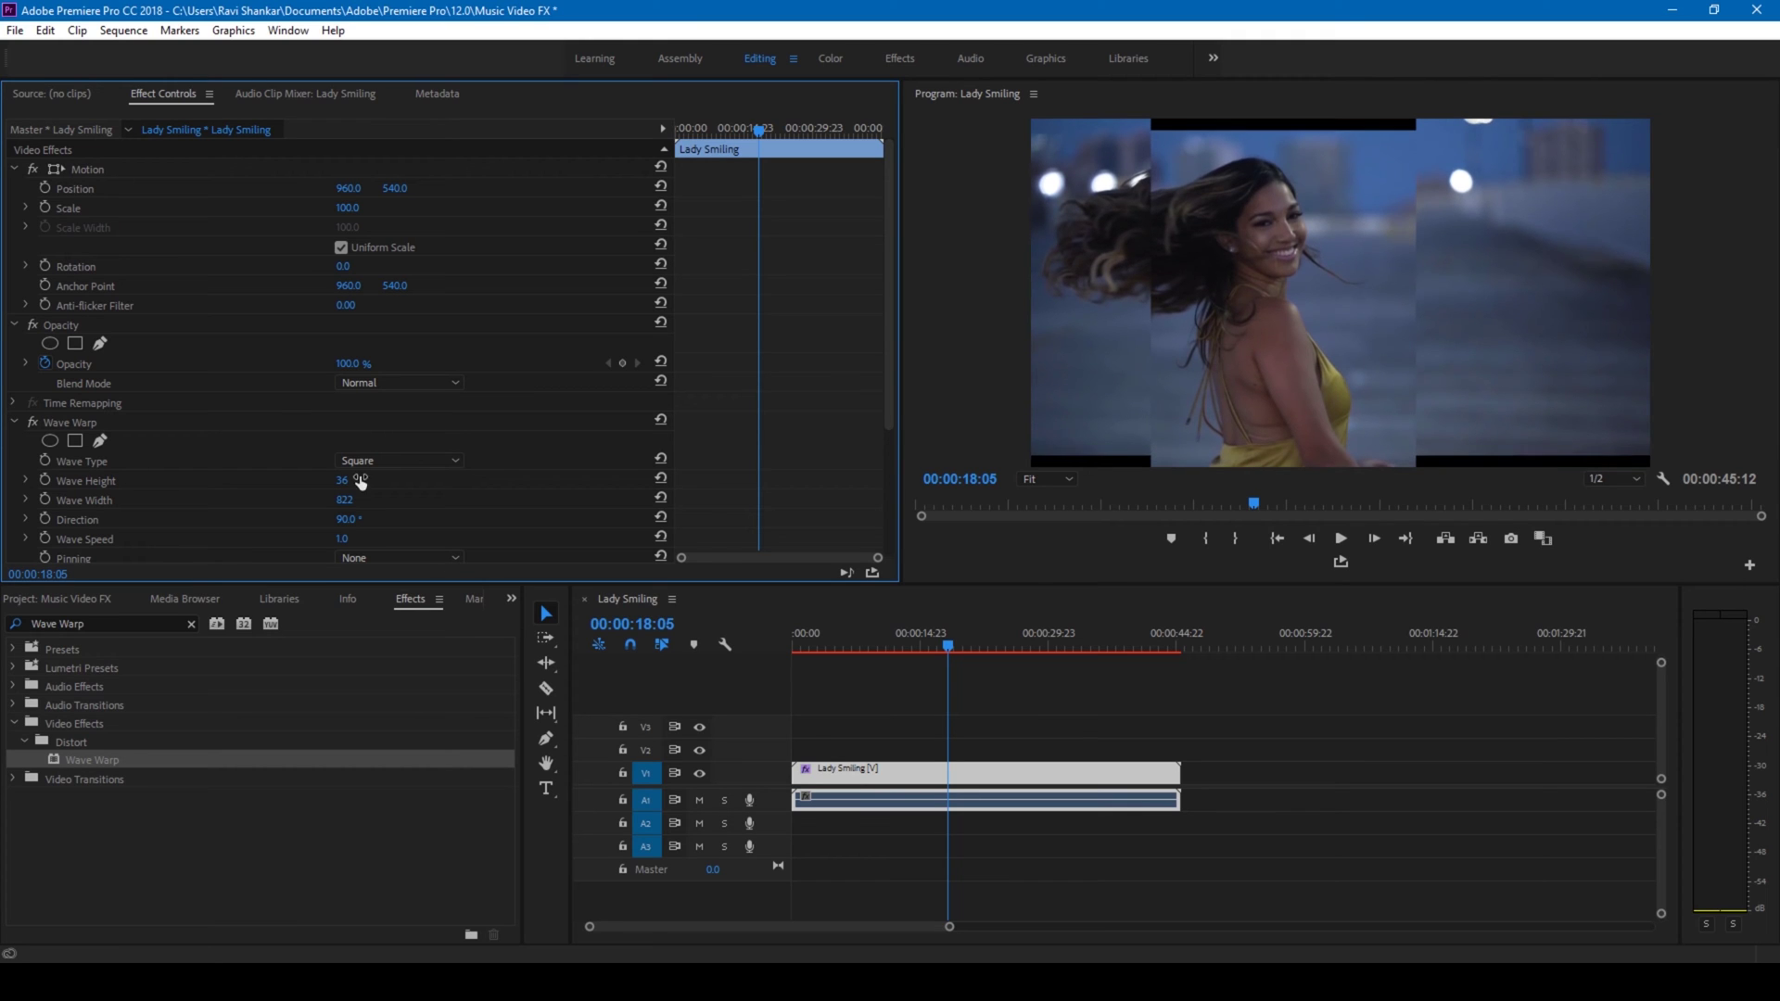
left_click(958, 646)
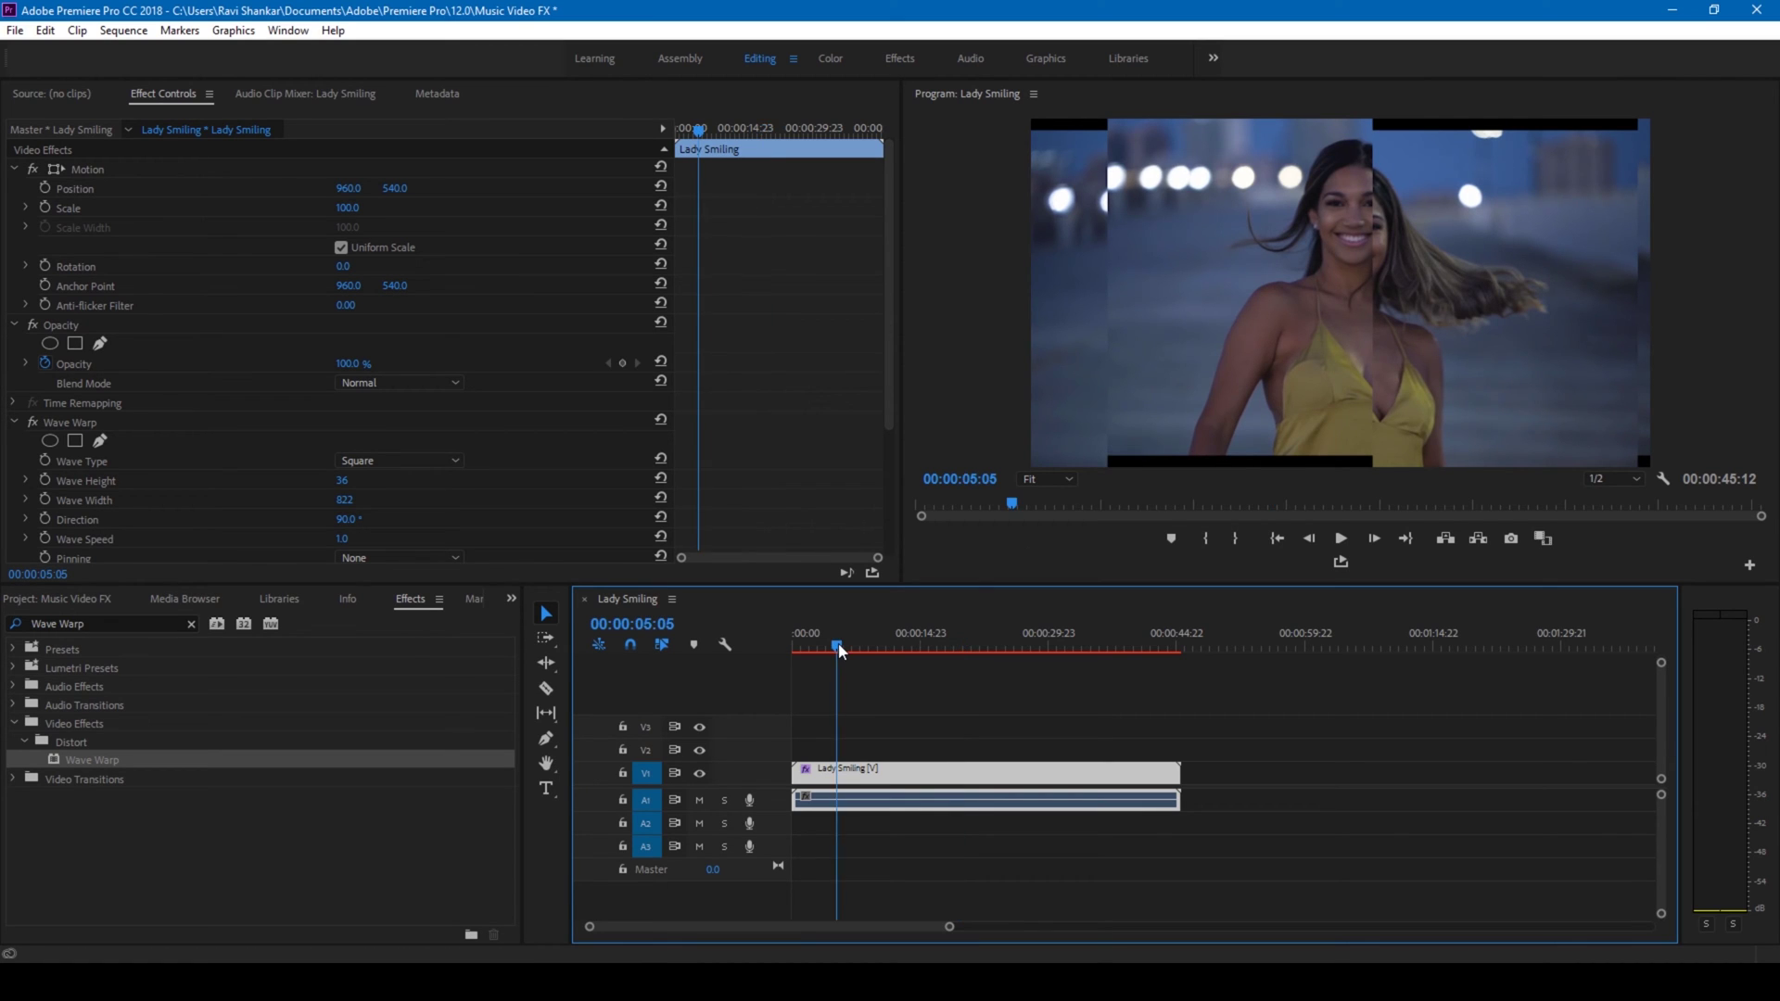
Step: Preview the warp, then set Wave Warp Pinning to All Edges
key("space")
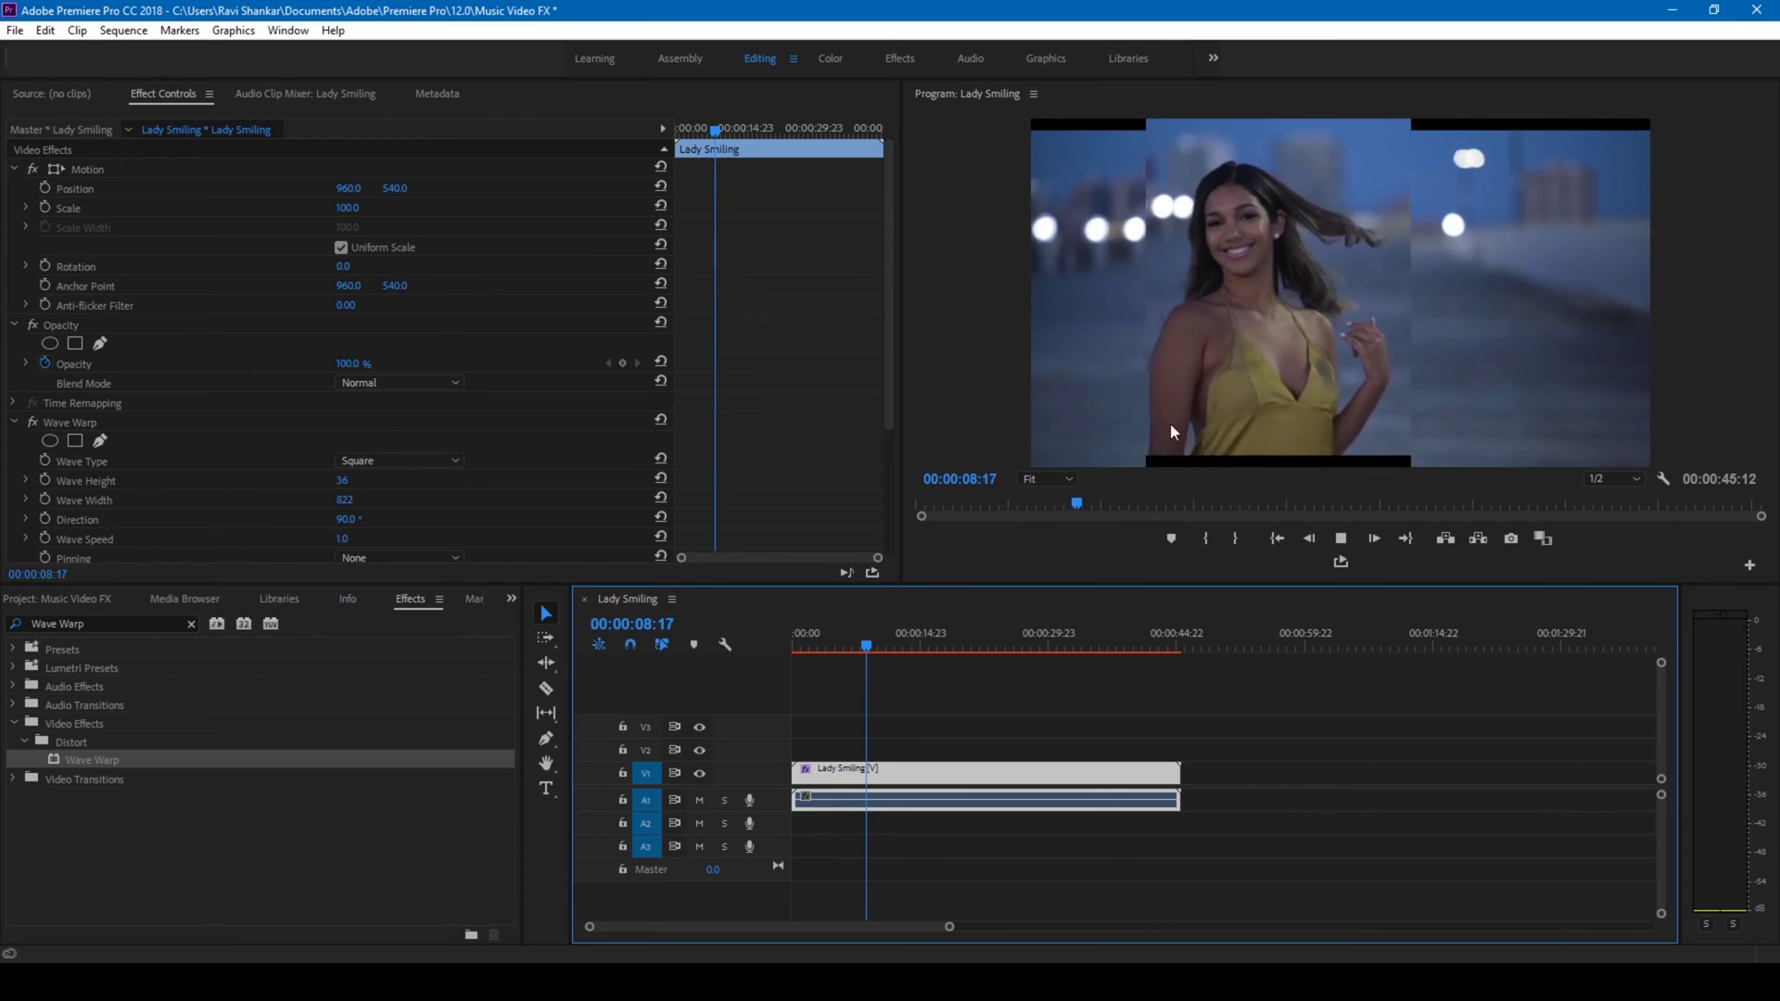
key("space")
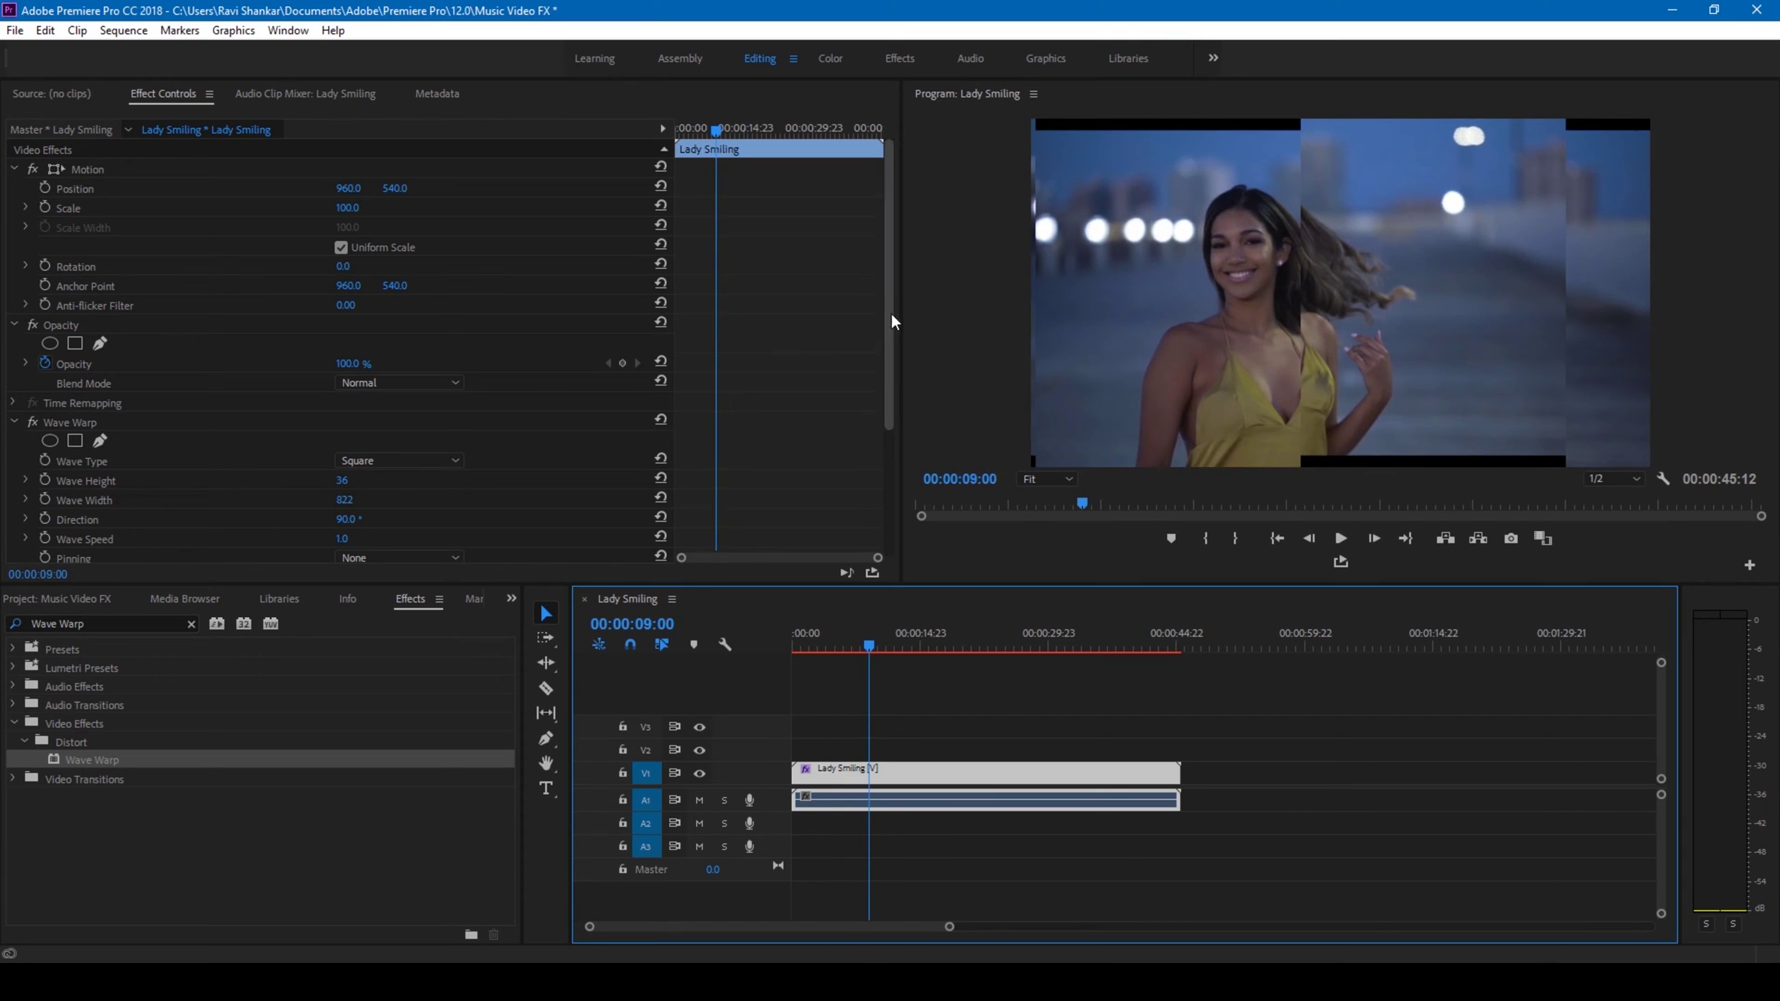
left_click_drag(892, 313, 890, 397)
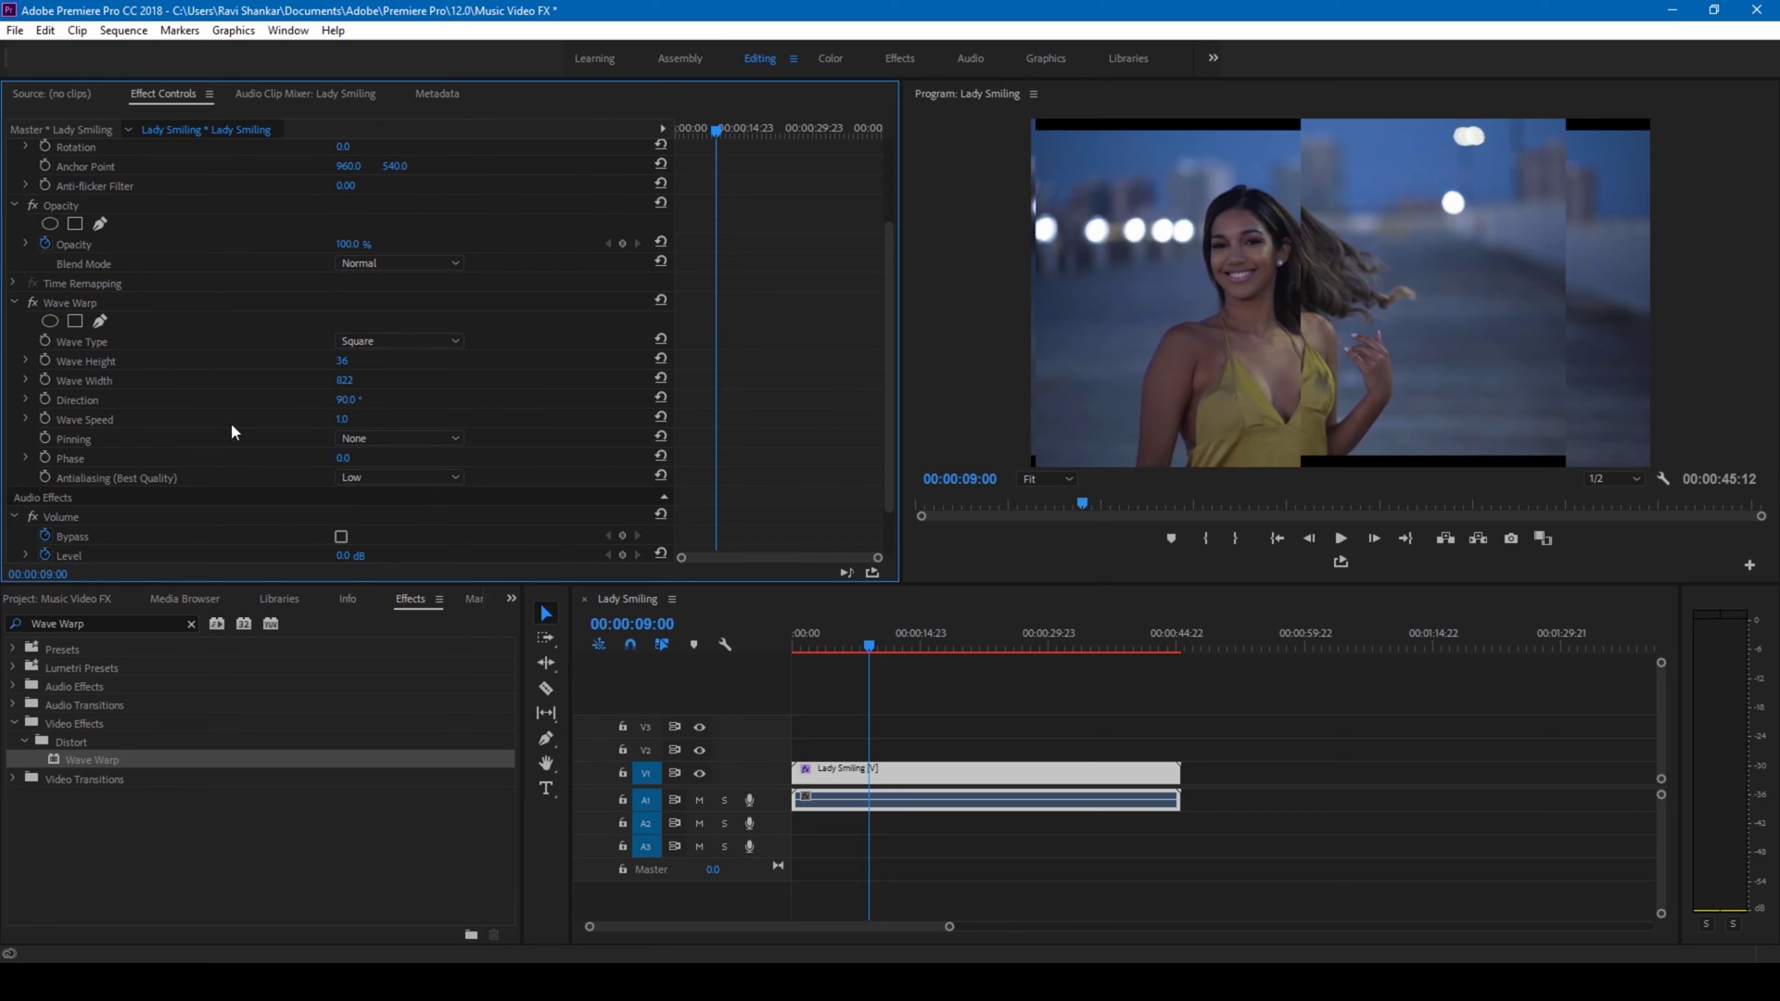
left_click(377, 477)
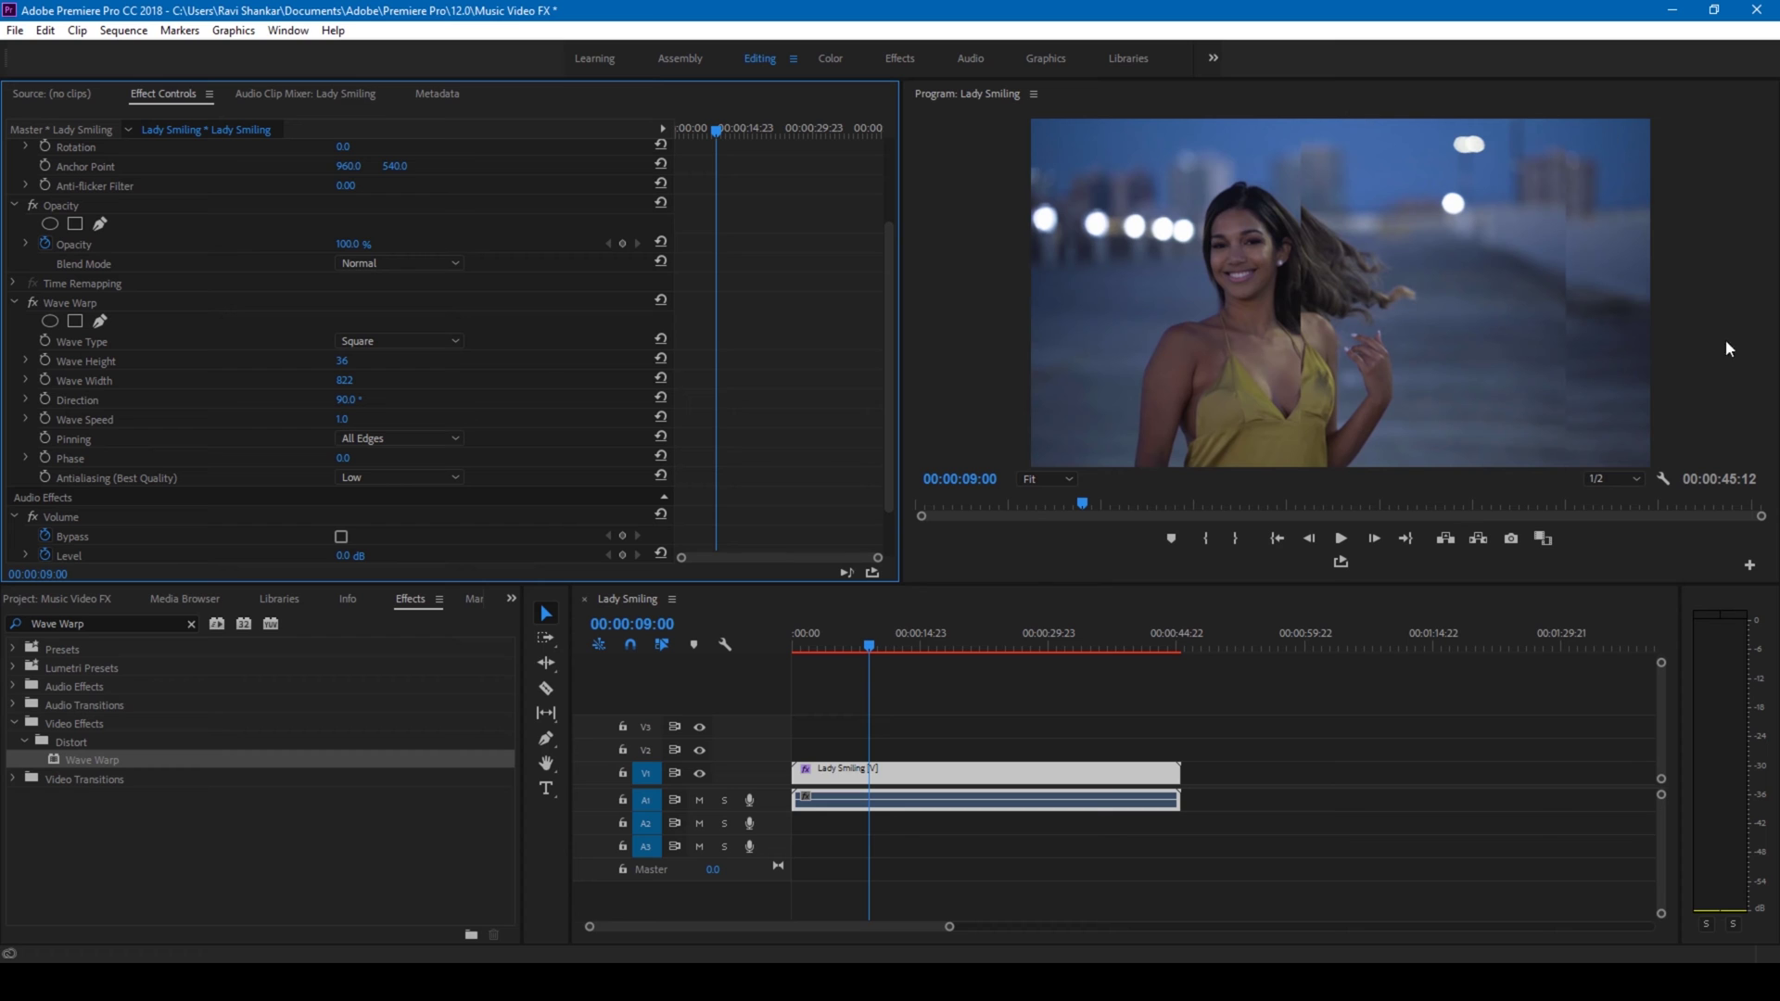
Step: Replay from near the start, stopping about two seconds in, and select the Direction value
left_click(805, 647)
key("space")
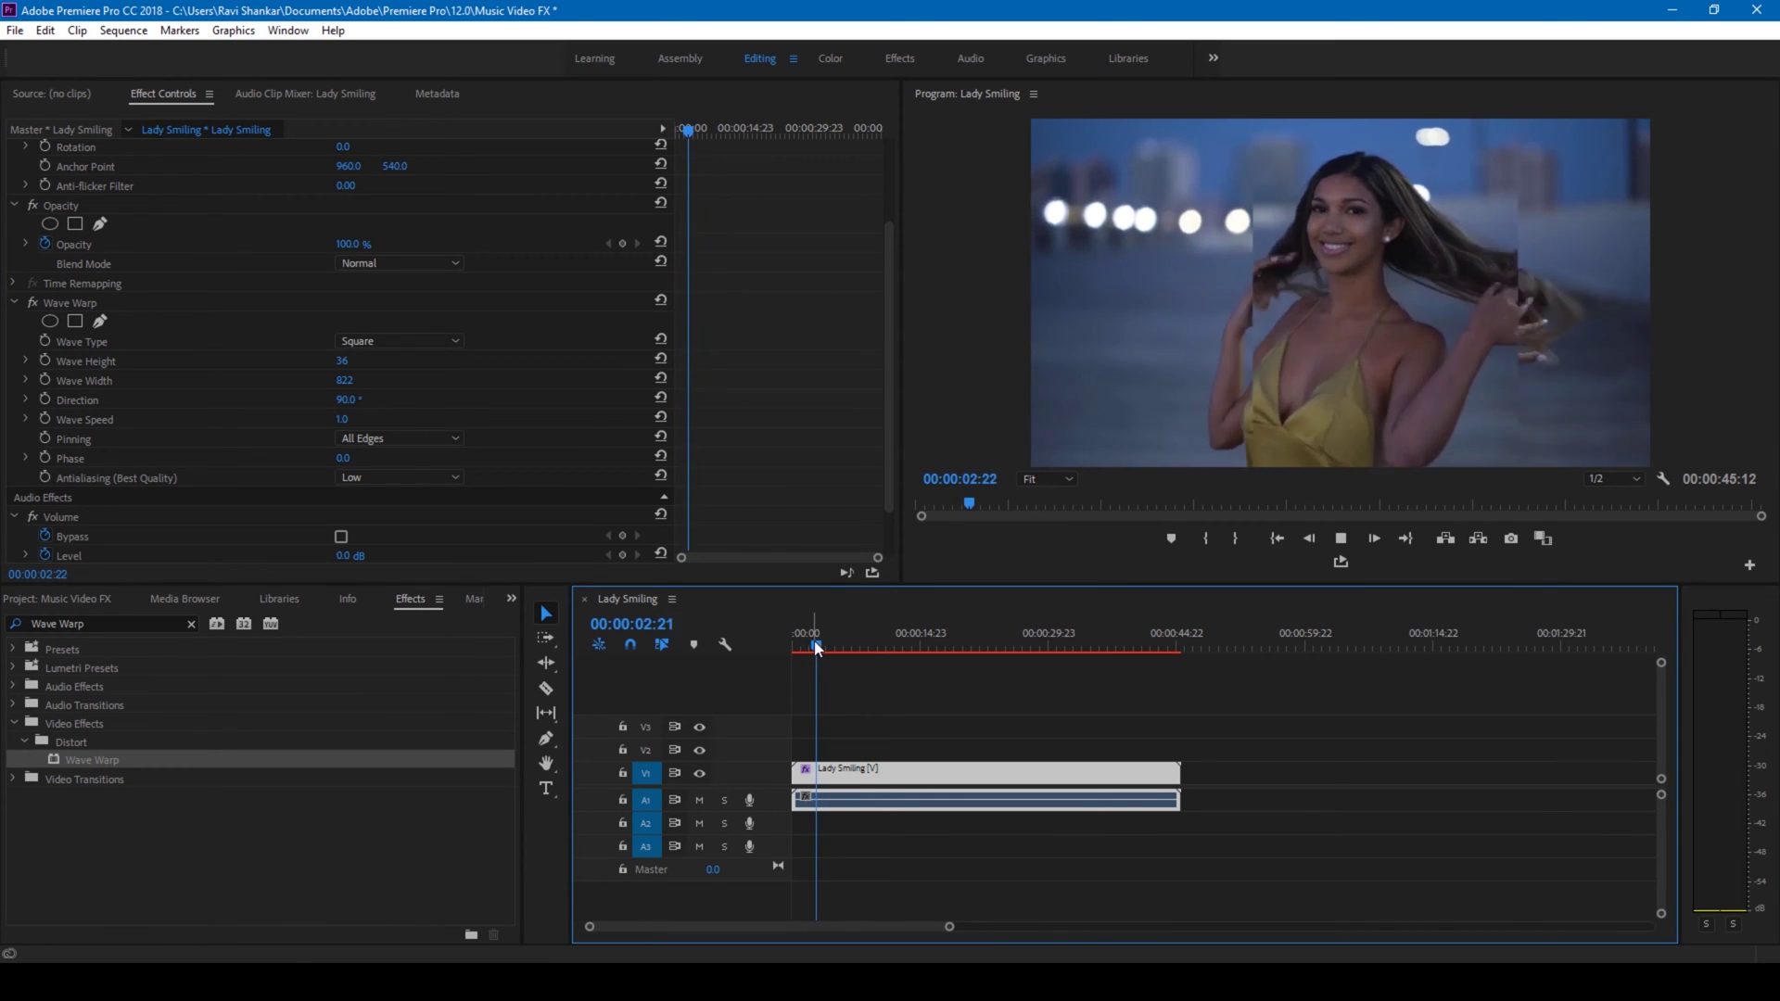
left_click(816, 647)
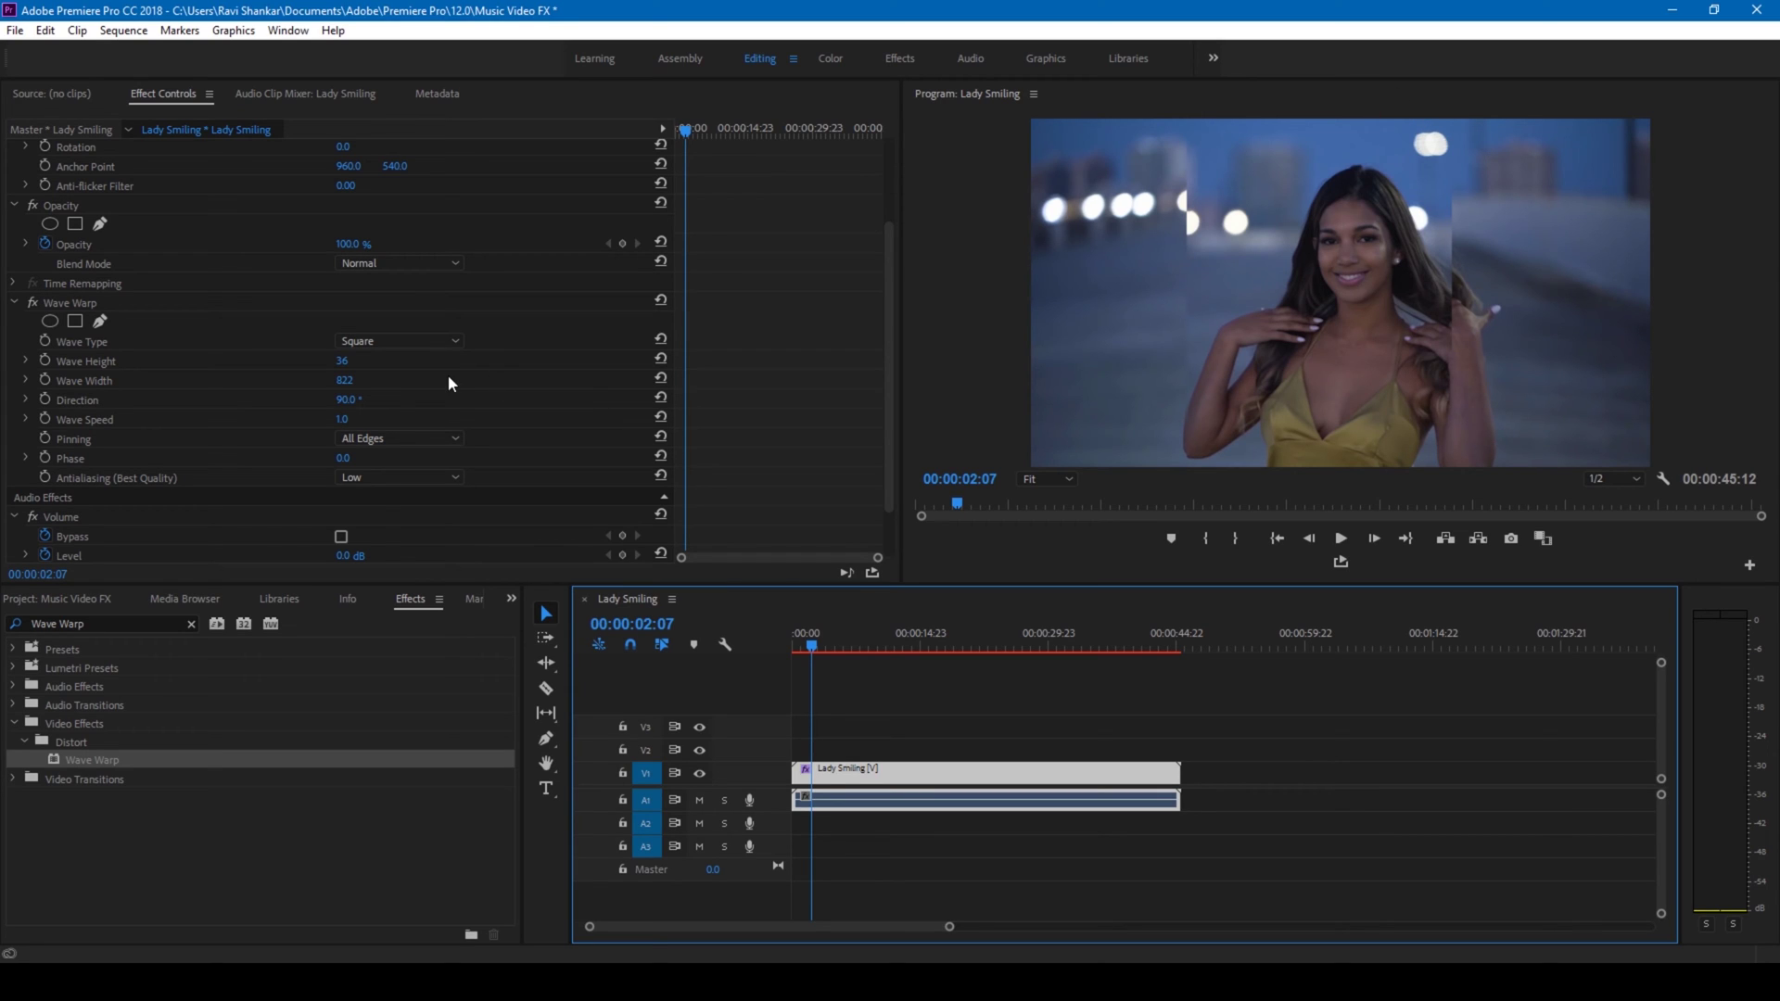
left_click(352, 399)
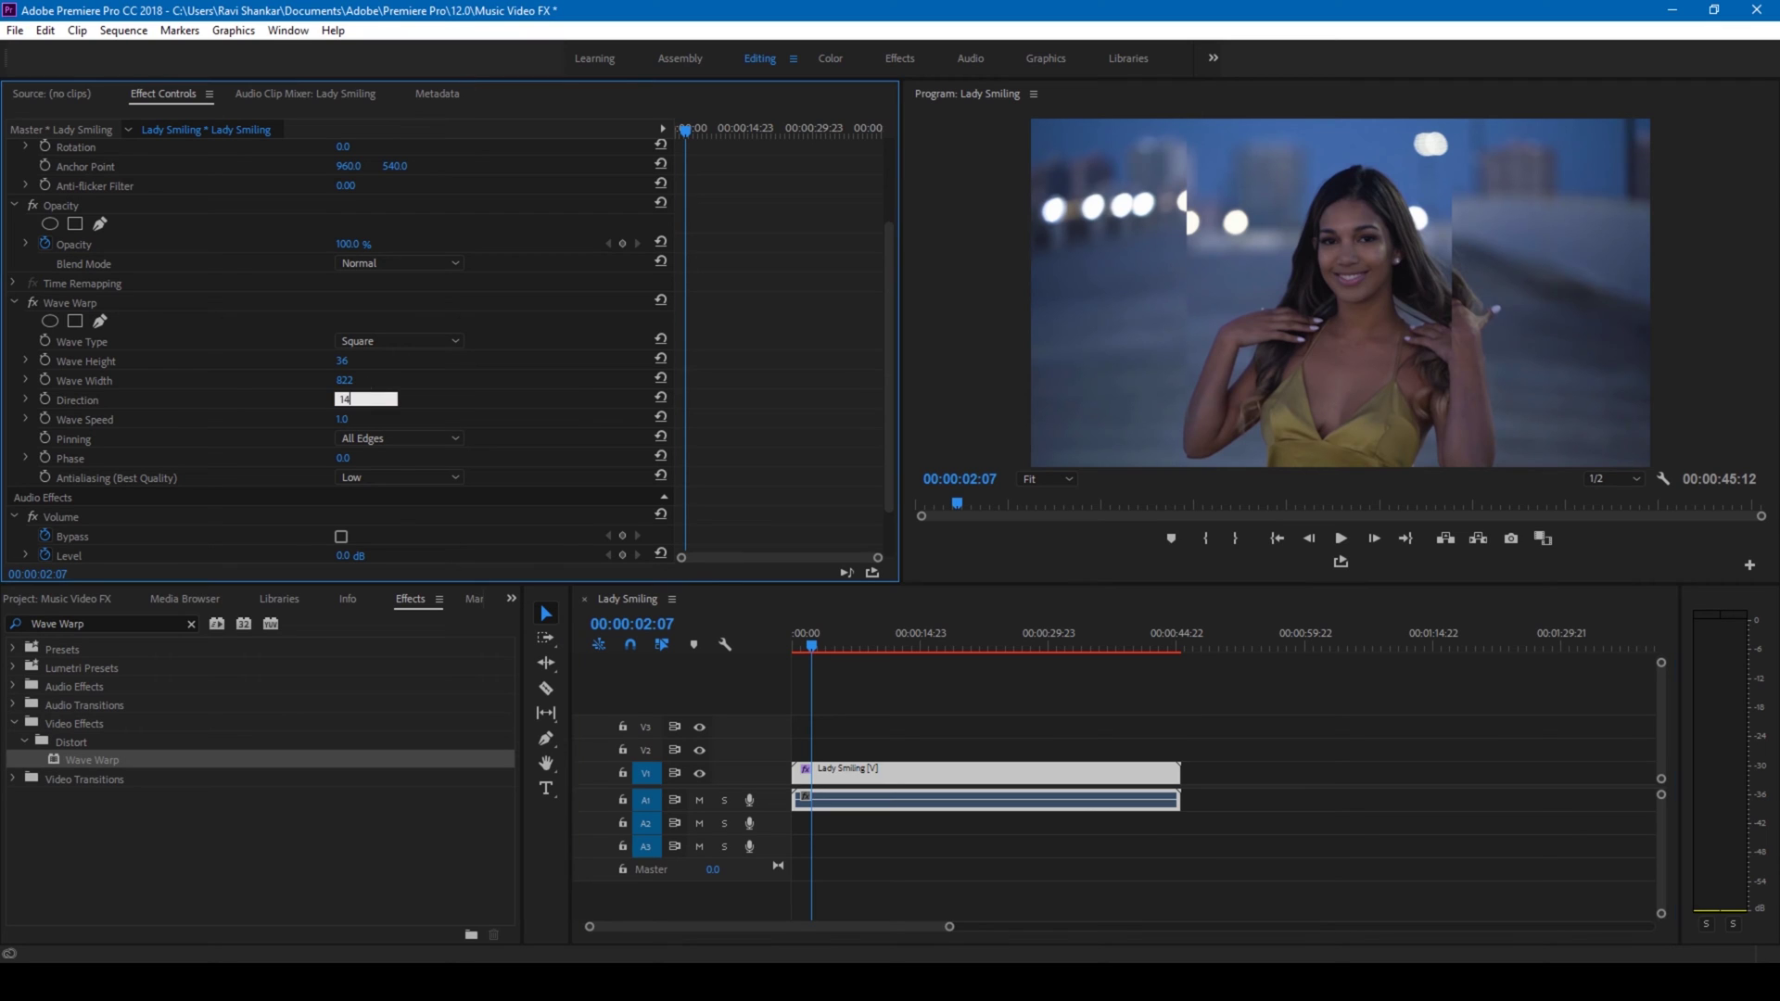
Step: Set the Wave Warp Direction to 180° and preview playback
type("180")
key("Return")
key("space")
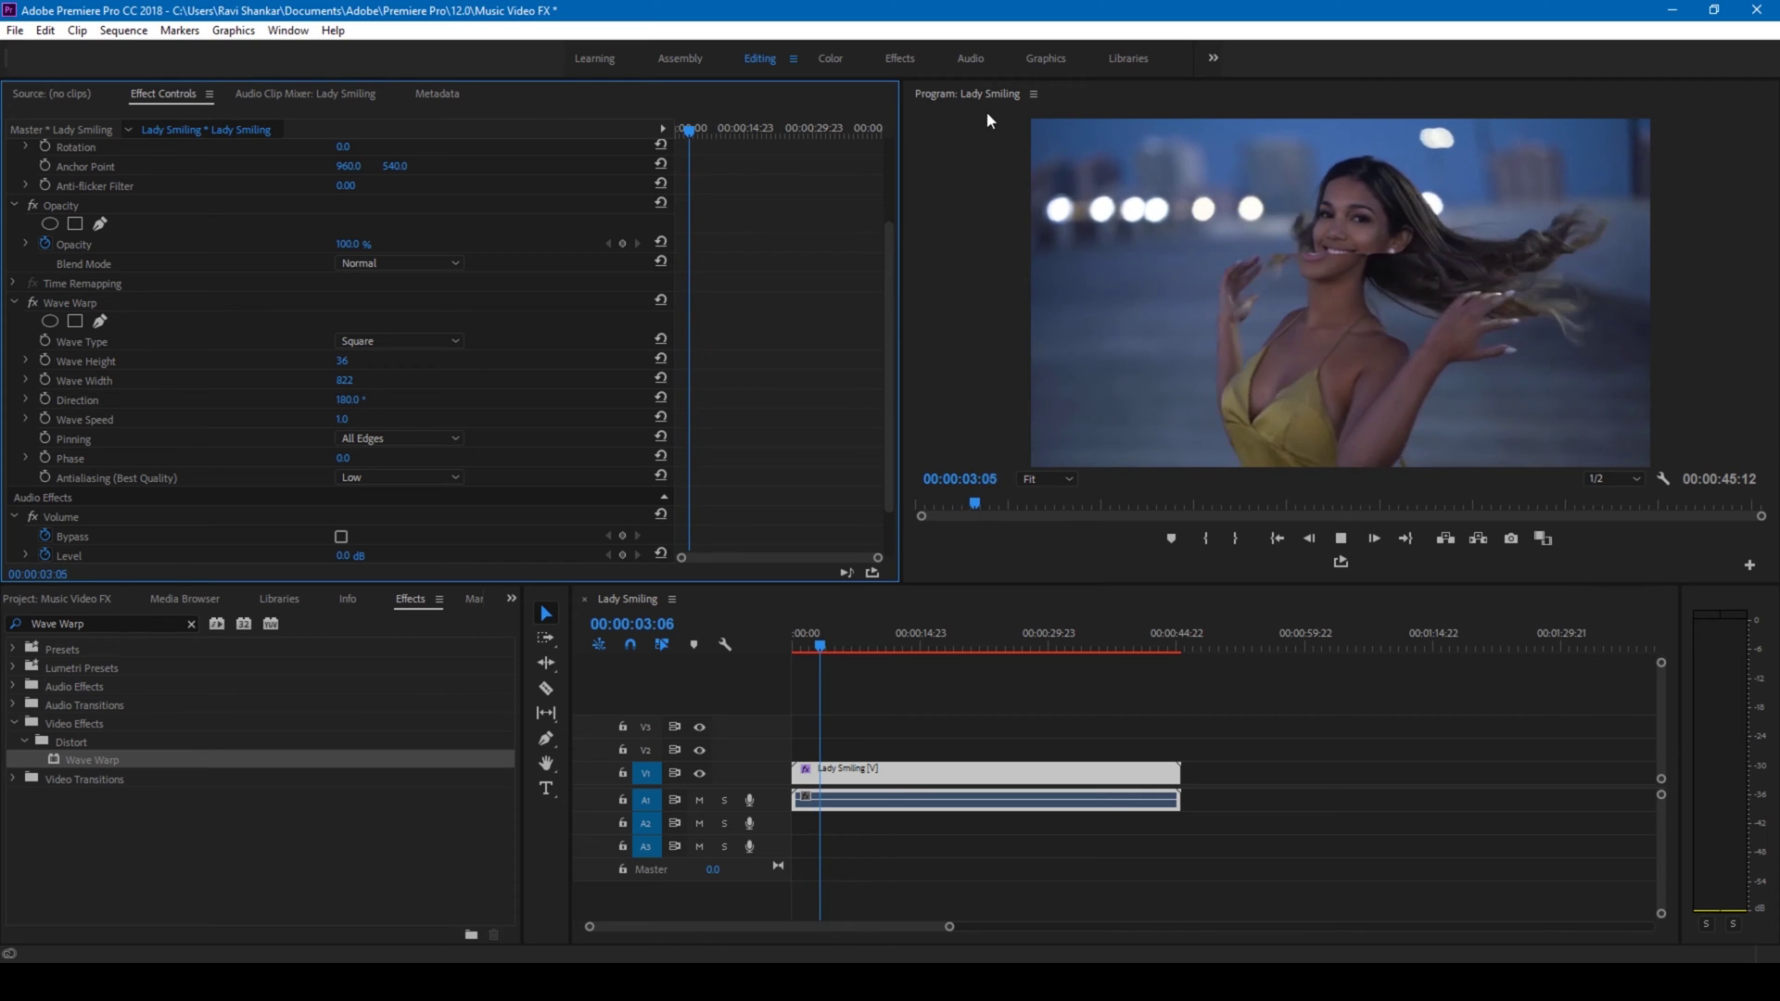
Step: Lower the Wave Speed to 0.5, replay from the start, then settle on 0.3
left_click(360, 415)
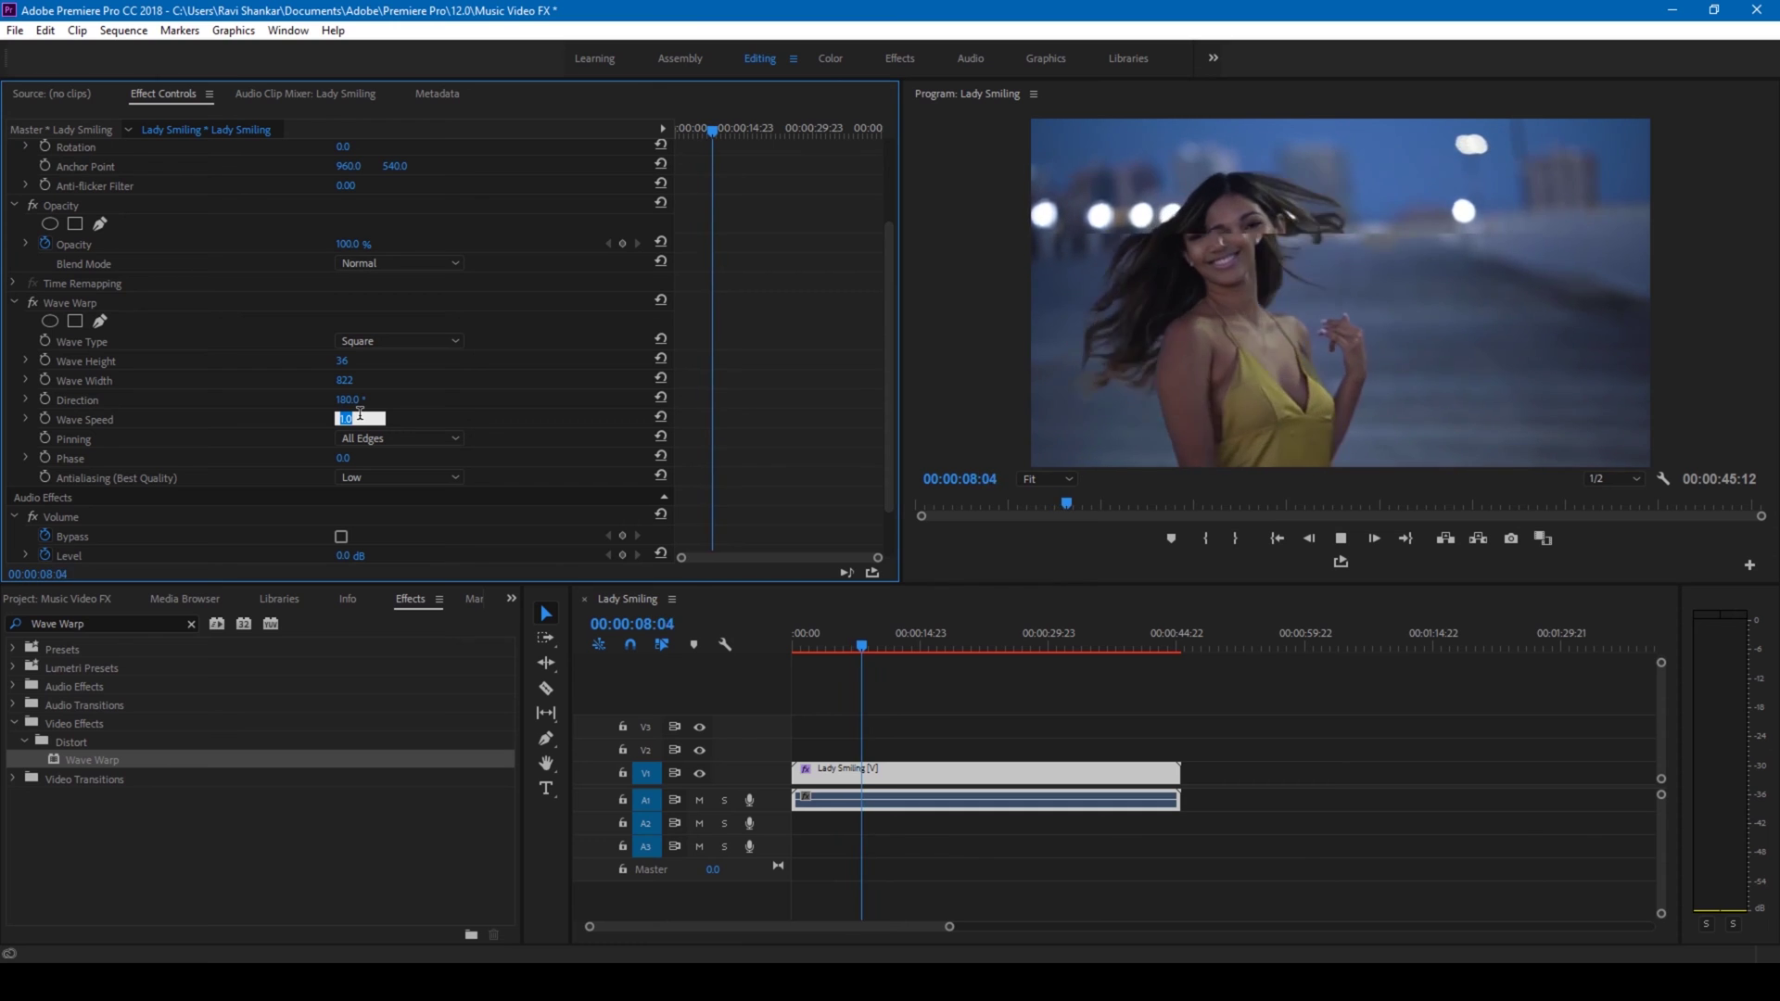
type("0.5")
key("Return")
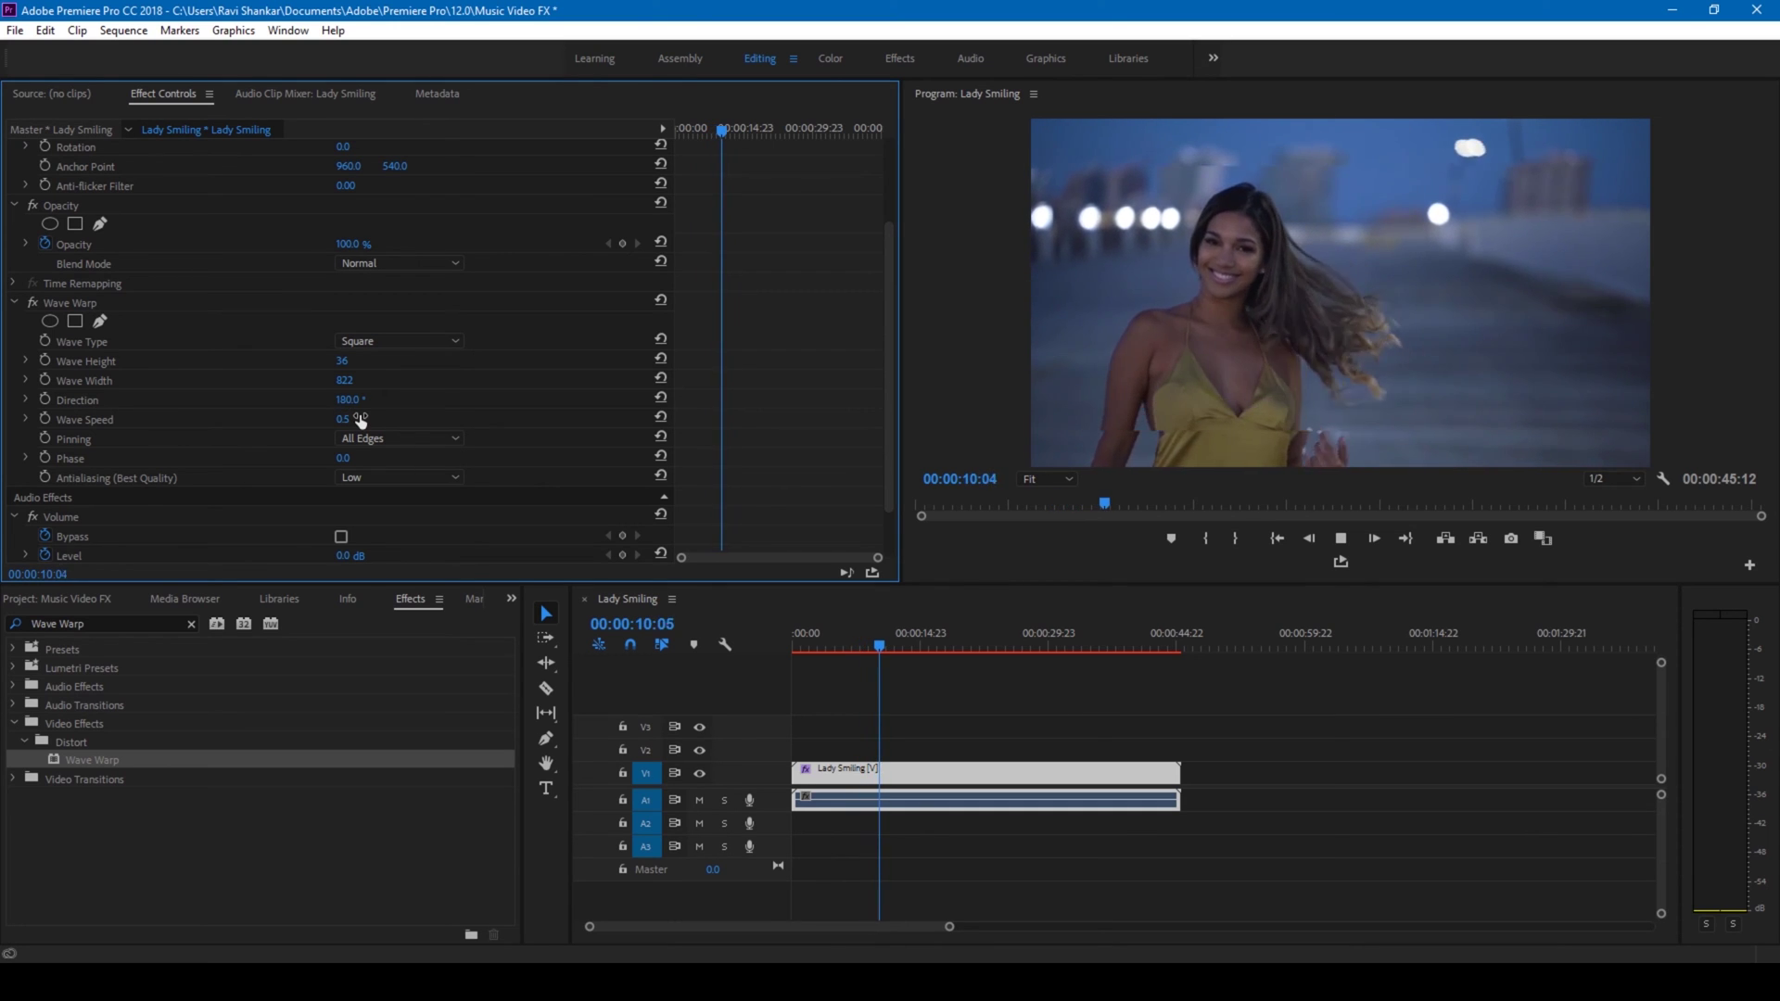
left_click(799, 649)
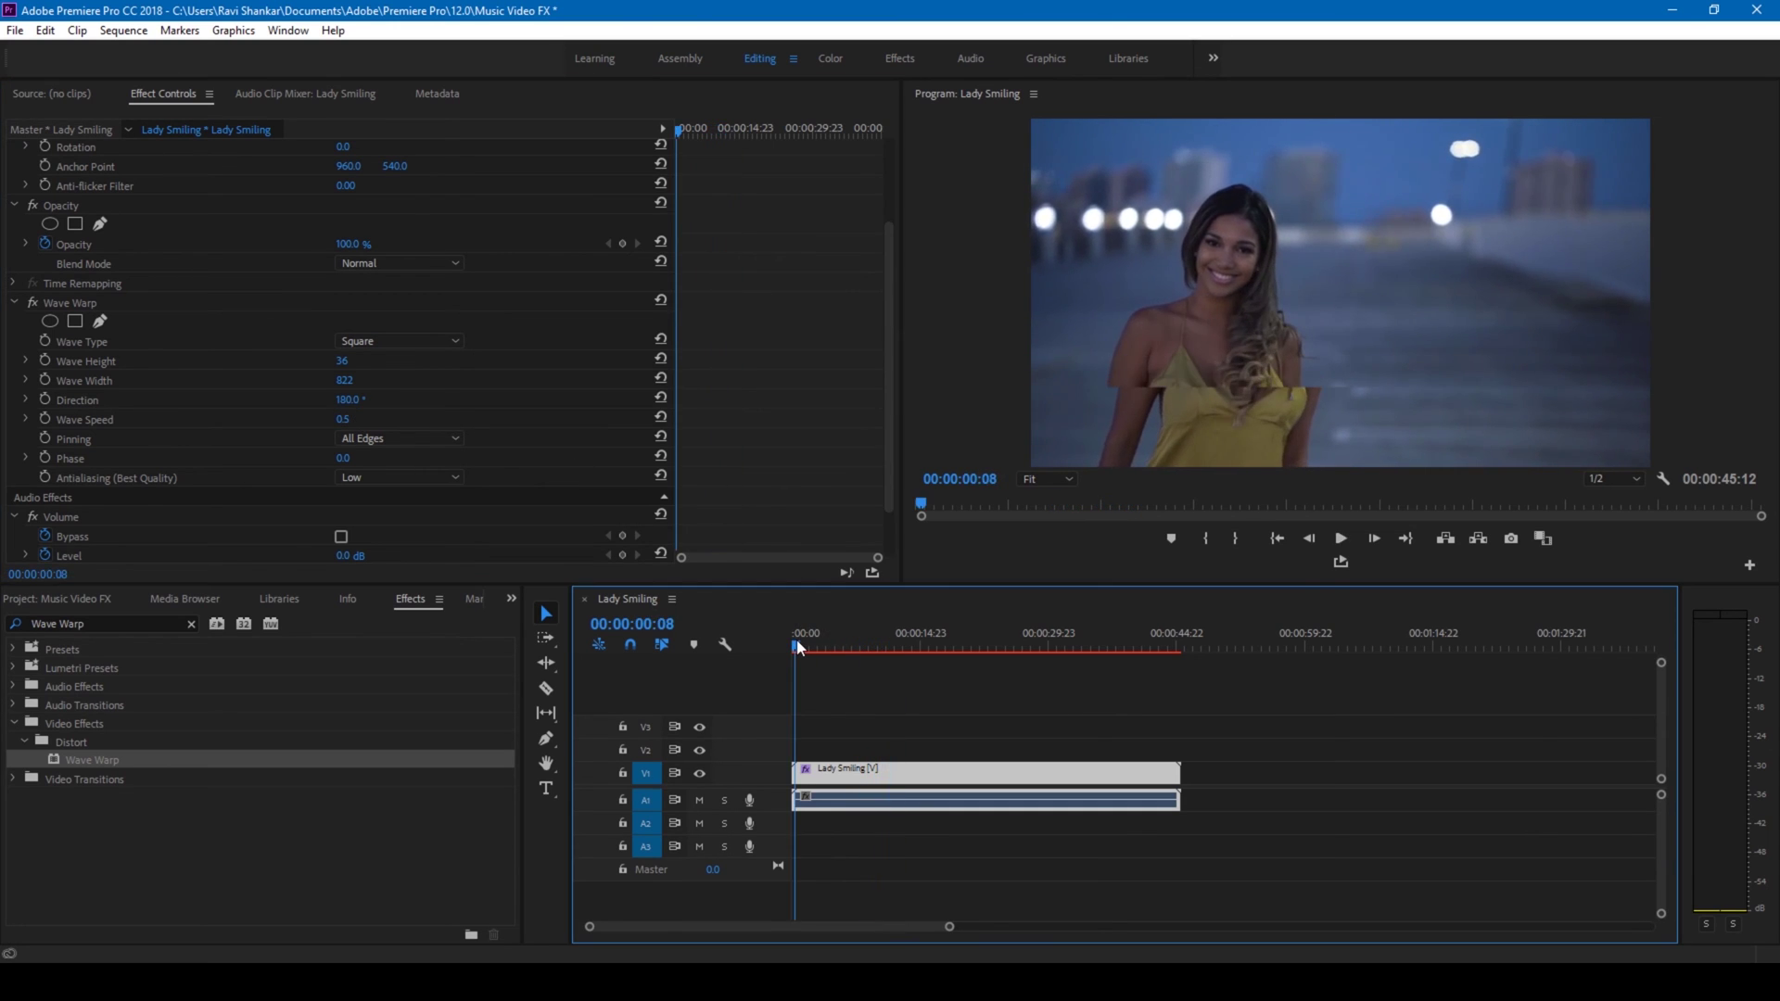
key("space")
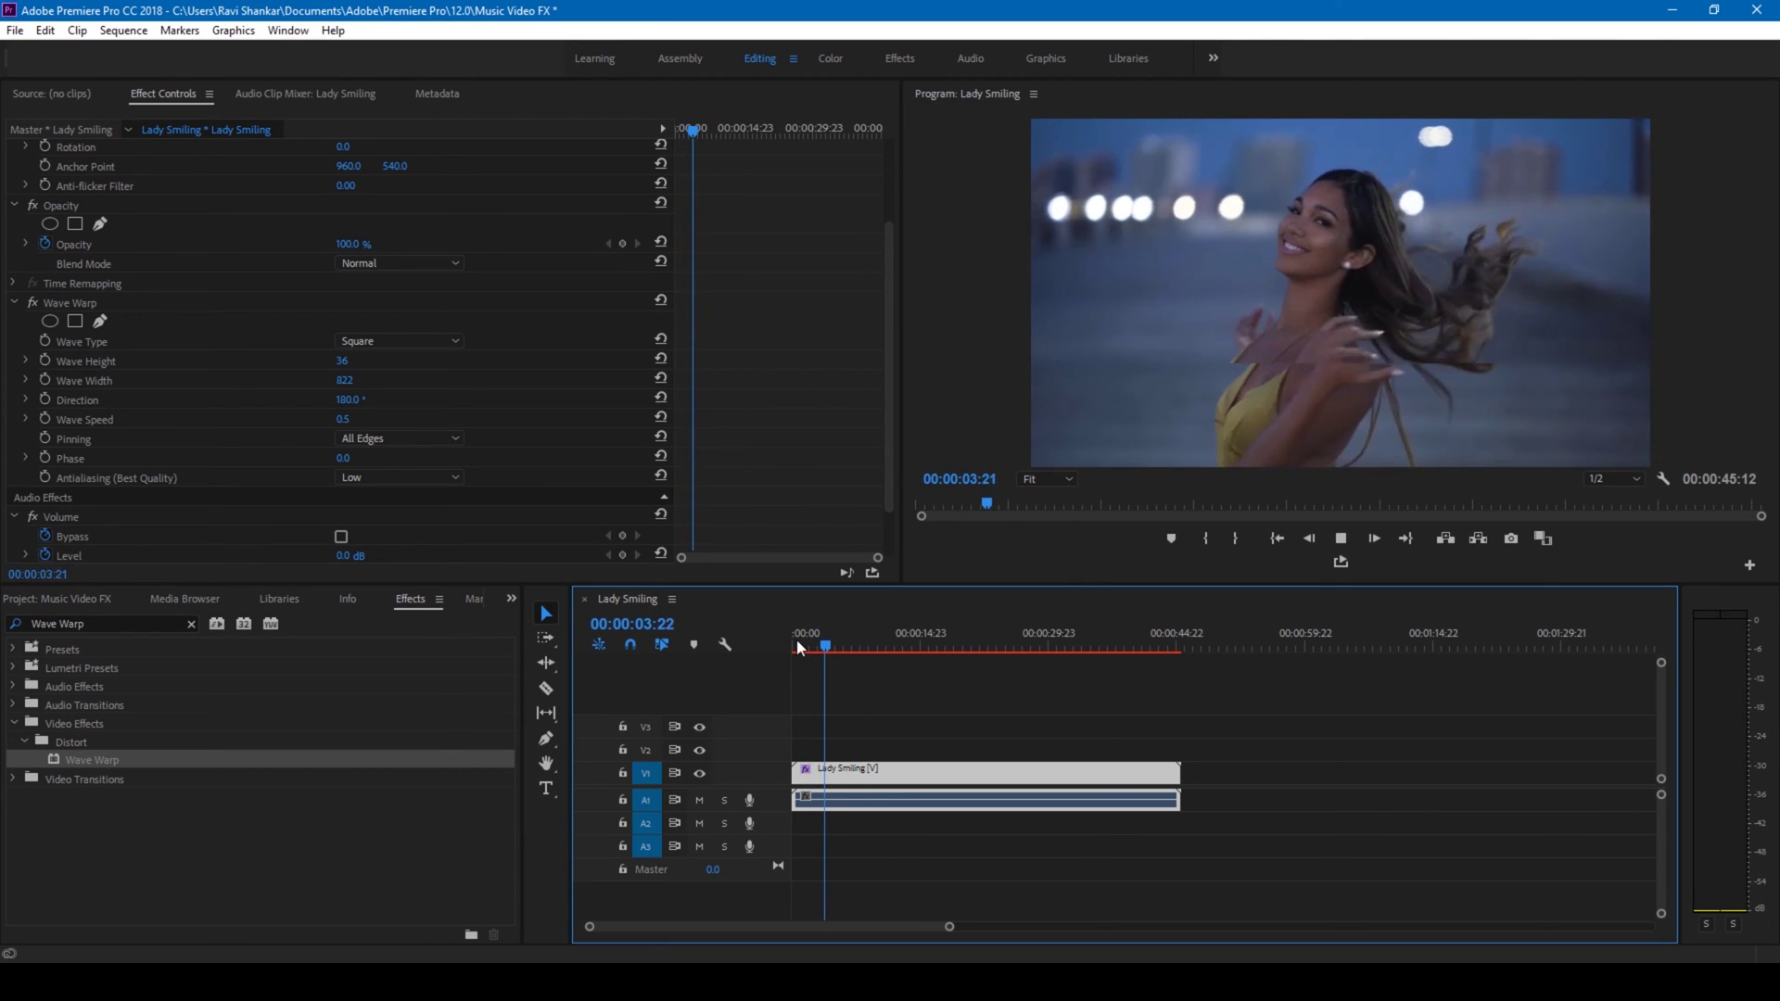
left_click(342, 419)
type("0.3")
key("Return")
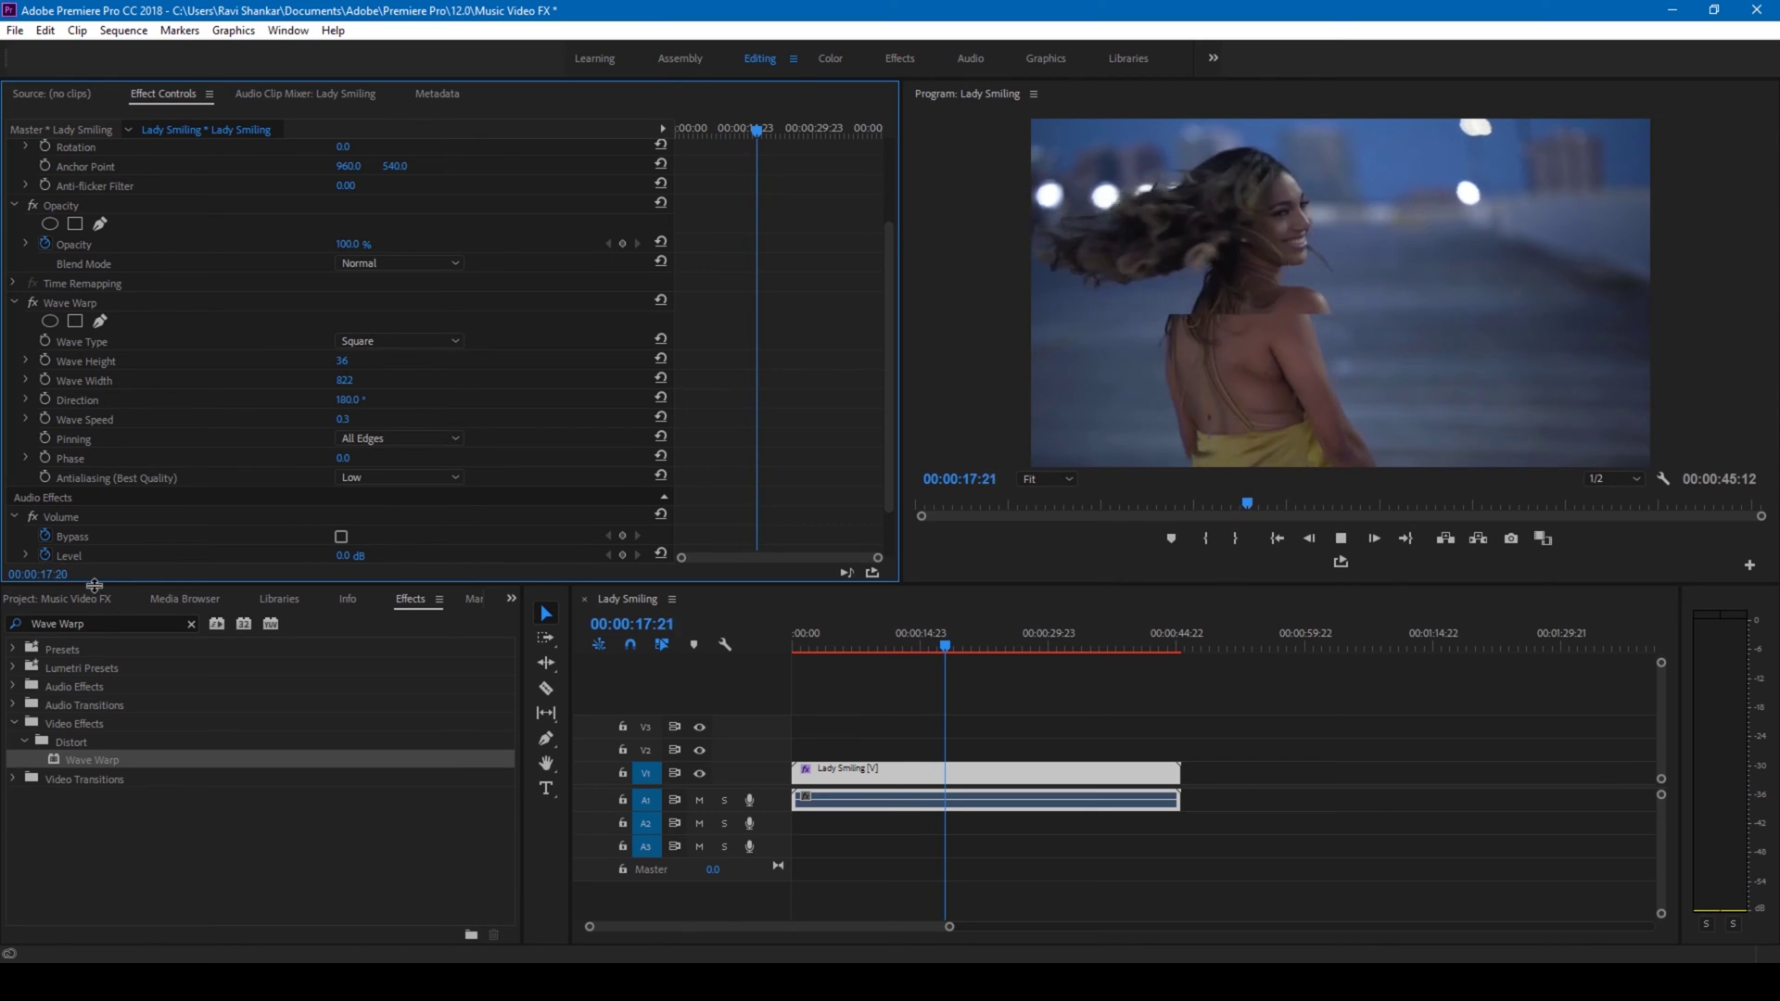
left_click(90, 619)
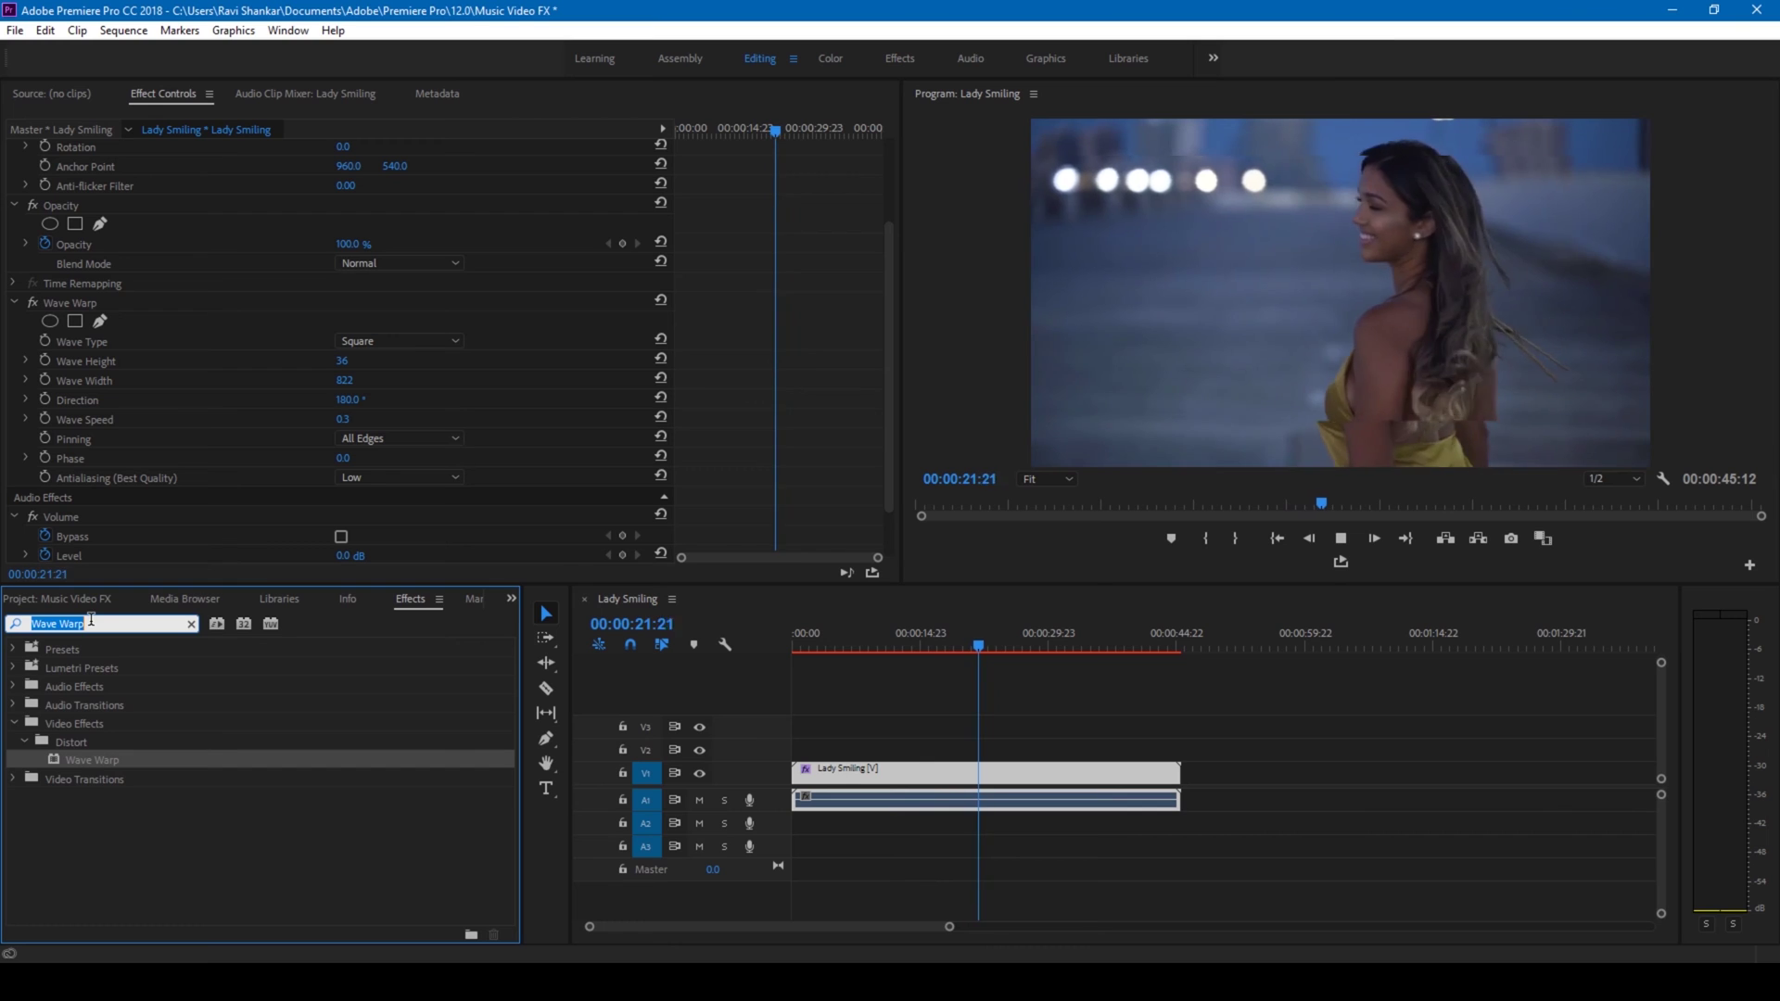
Step: Apply VR Chromatic Aberrations to the Lady Smiling clip
type("VR Chromatic")
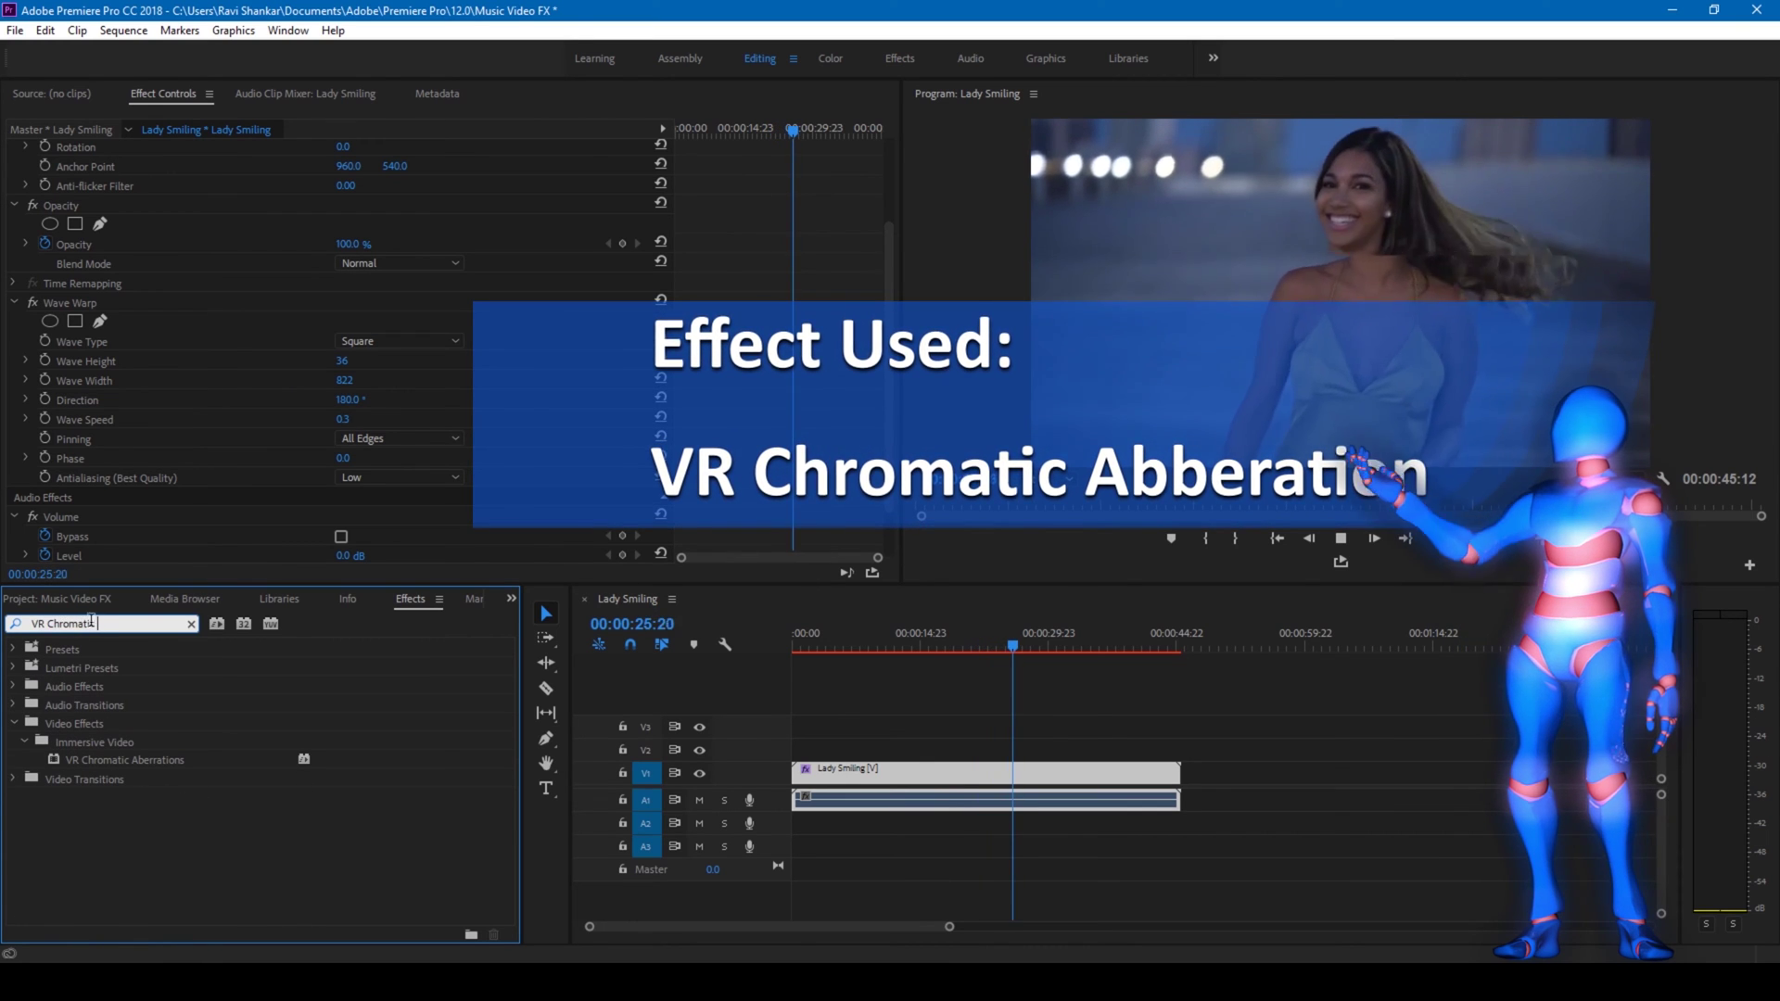
left_click_drag(128, 755, 836, 775)
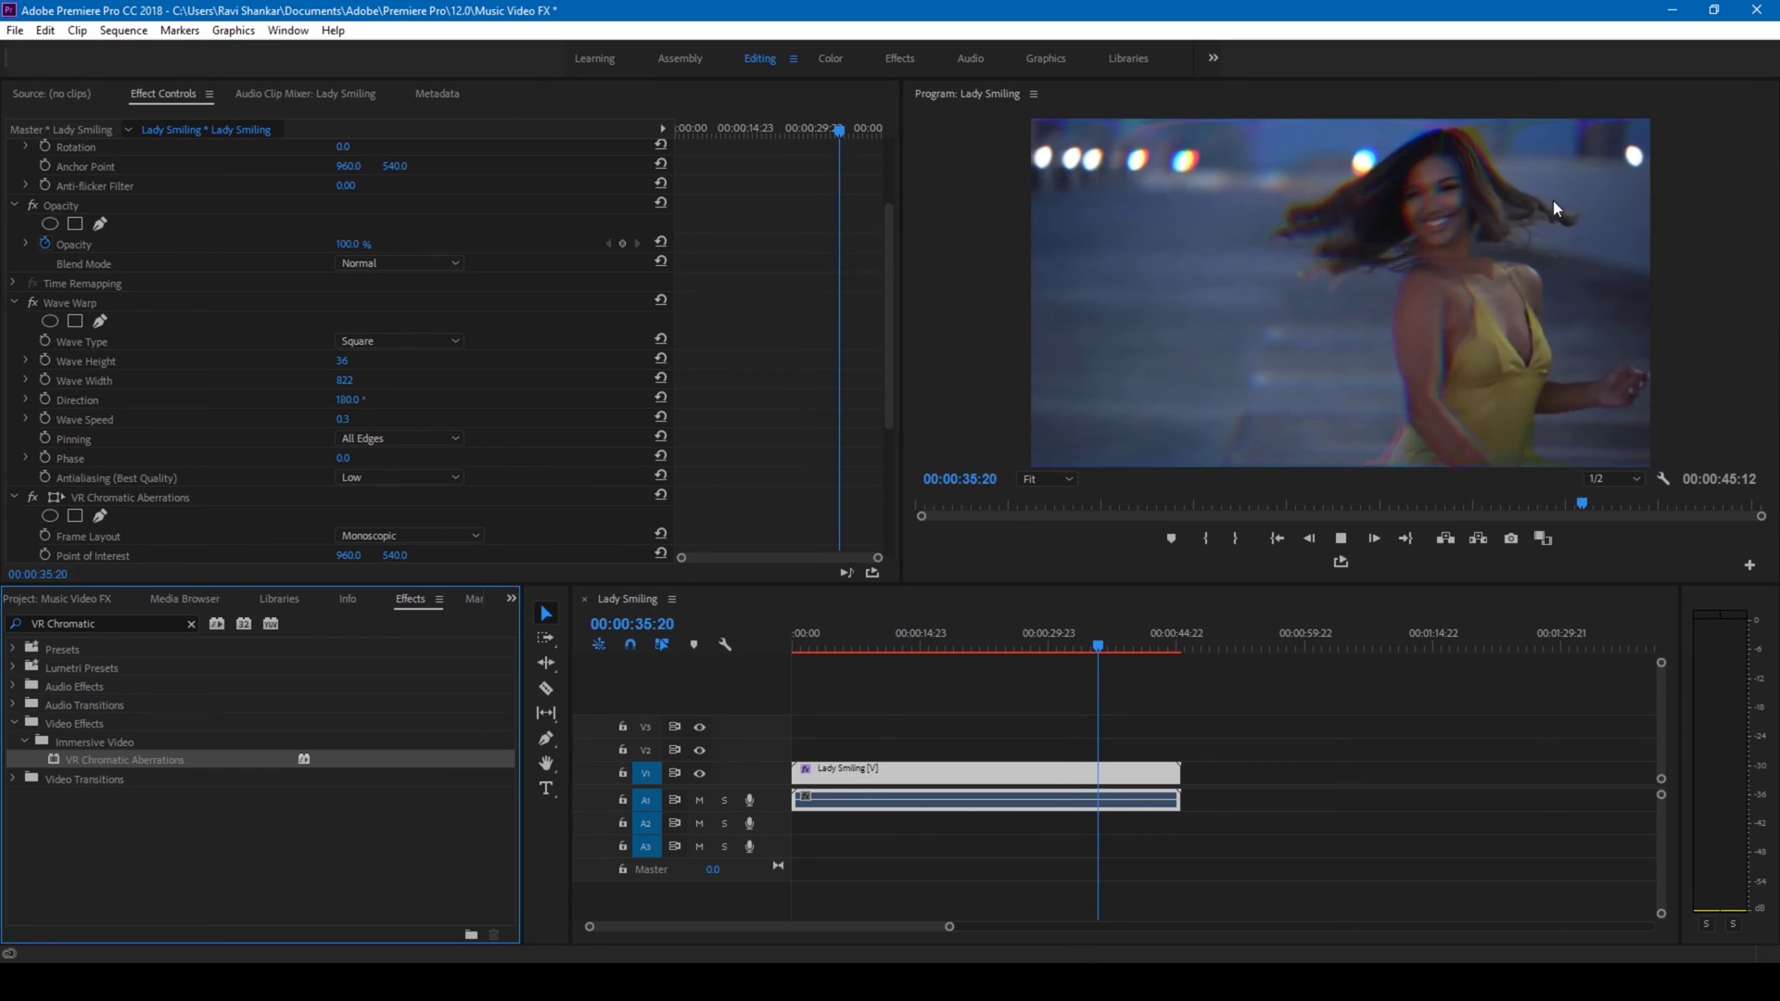
left_click_drag(895, 359, 887, 473)
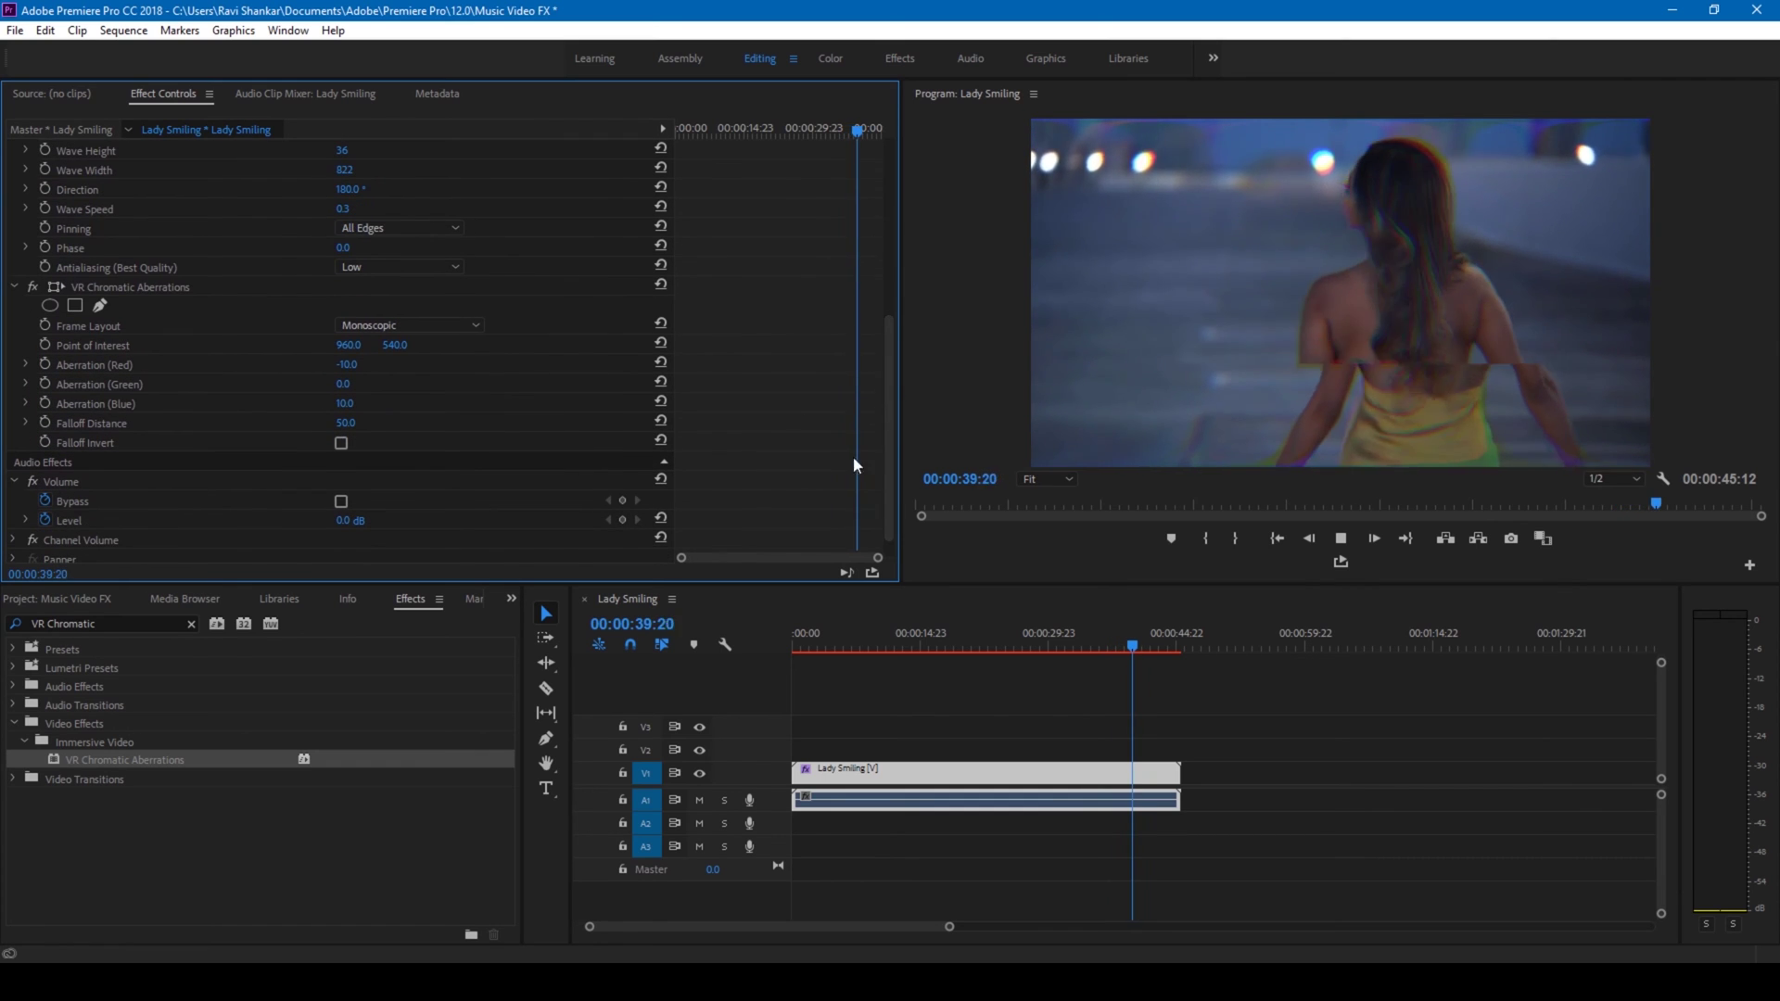
Step: Set Aberration Red -10, Green 7.0 and Blue 12.0, then preview the colour fringing
left_click_drag(349, 406, 360, 405)
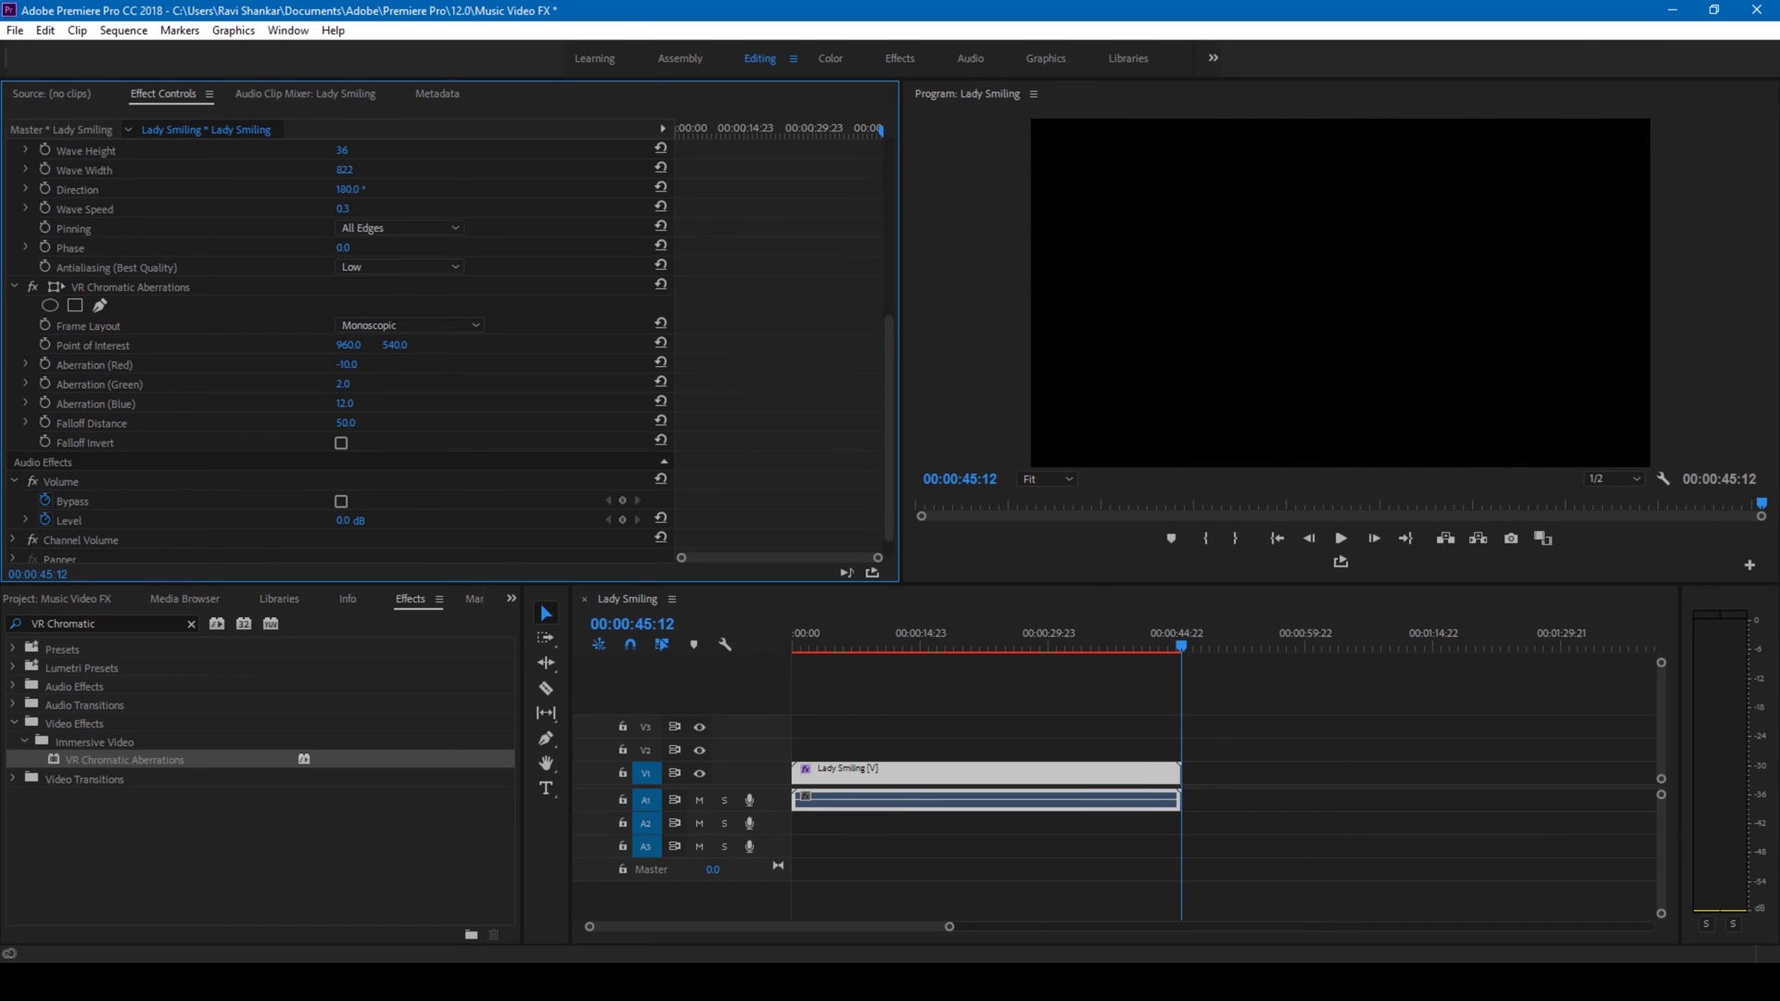
left_click(858, 649)
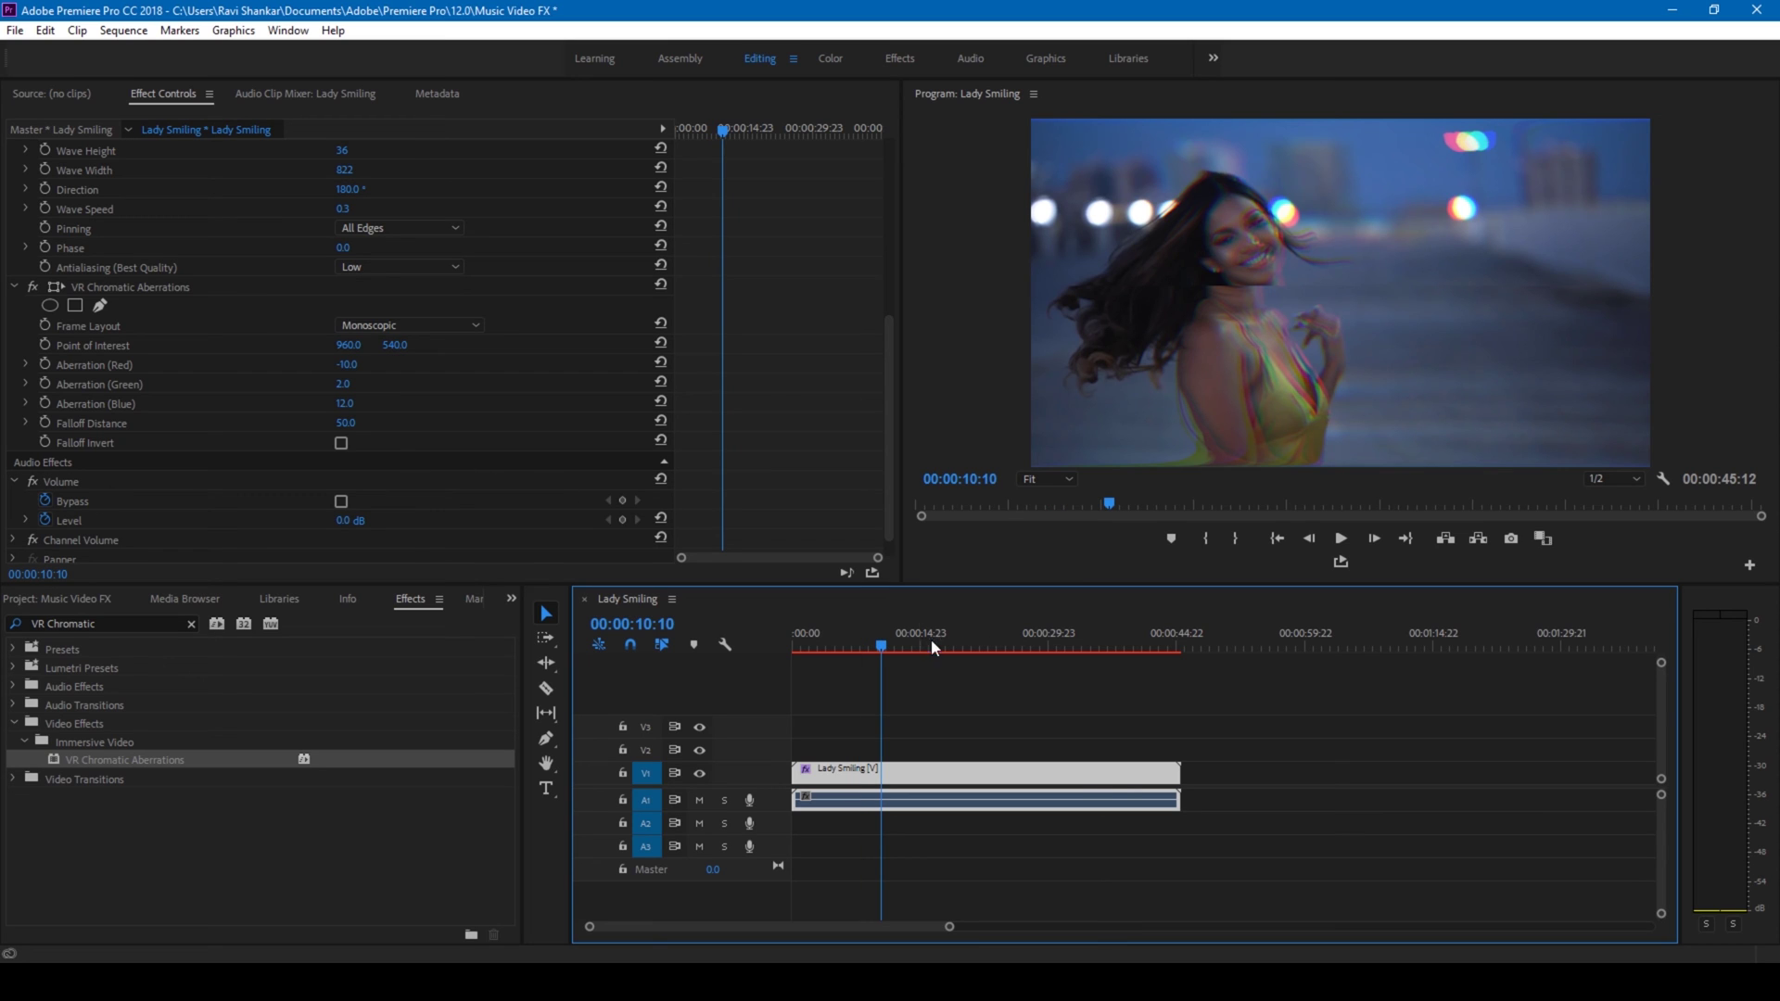
left_click(339, 393)
left_click_drag(344, 383, 371, 384)
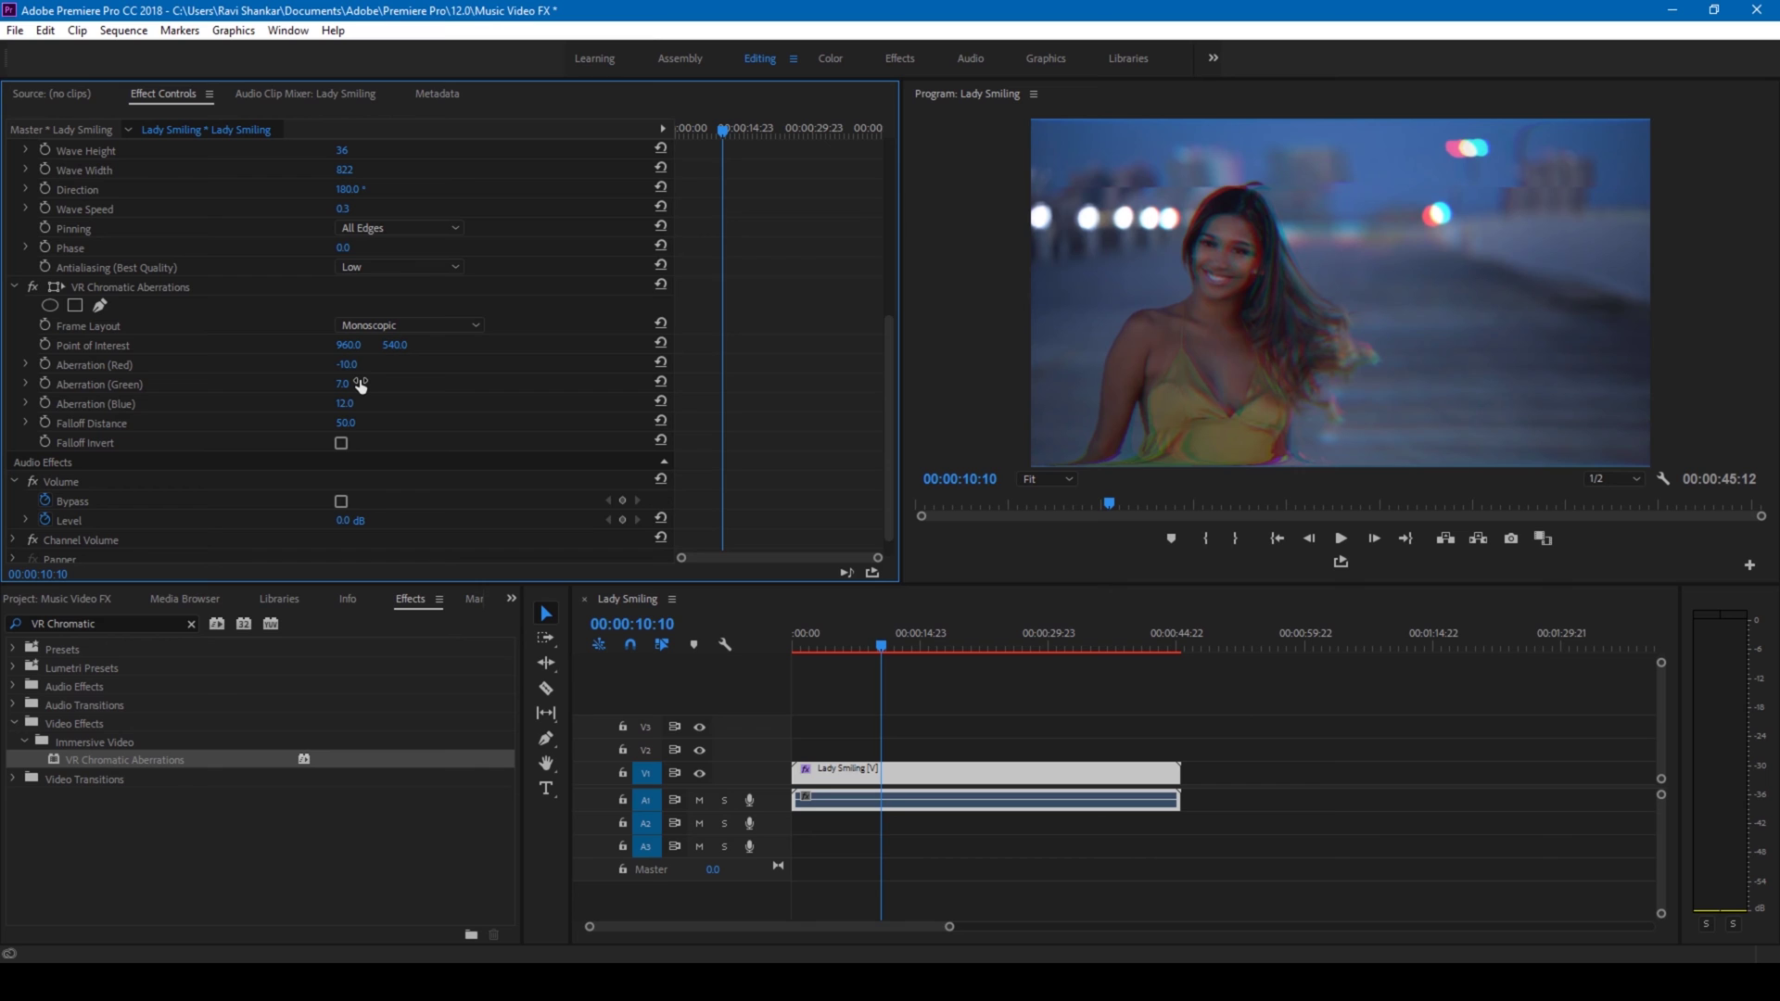
key("space")
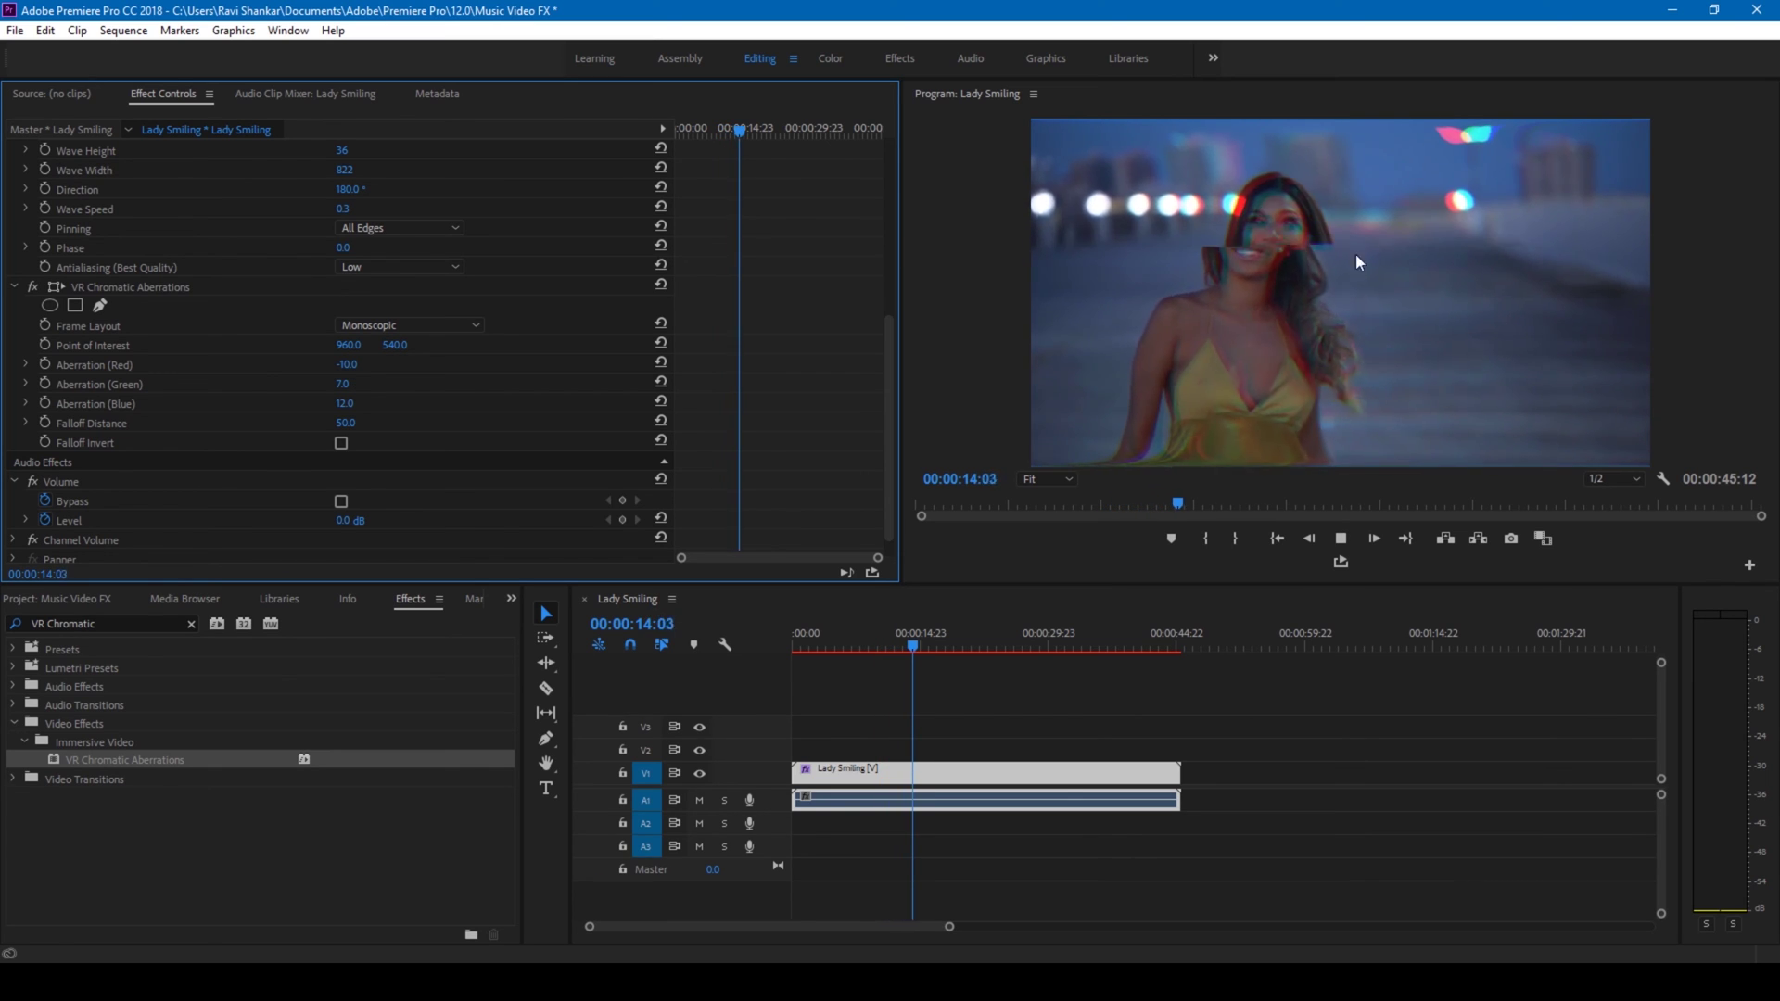
key("space")
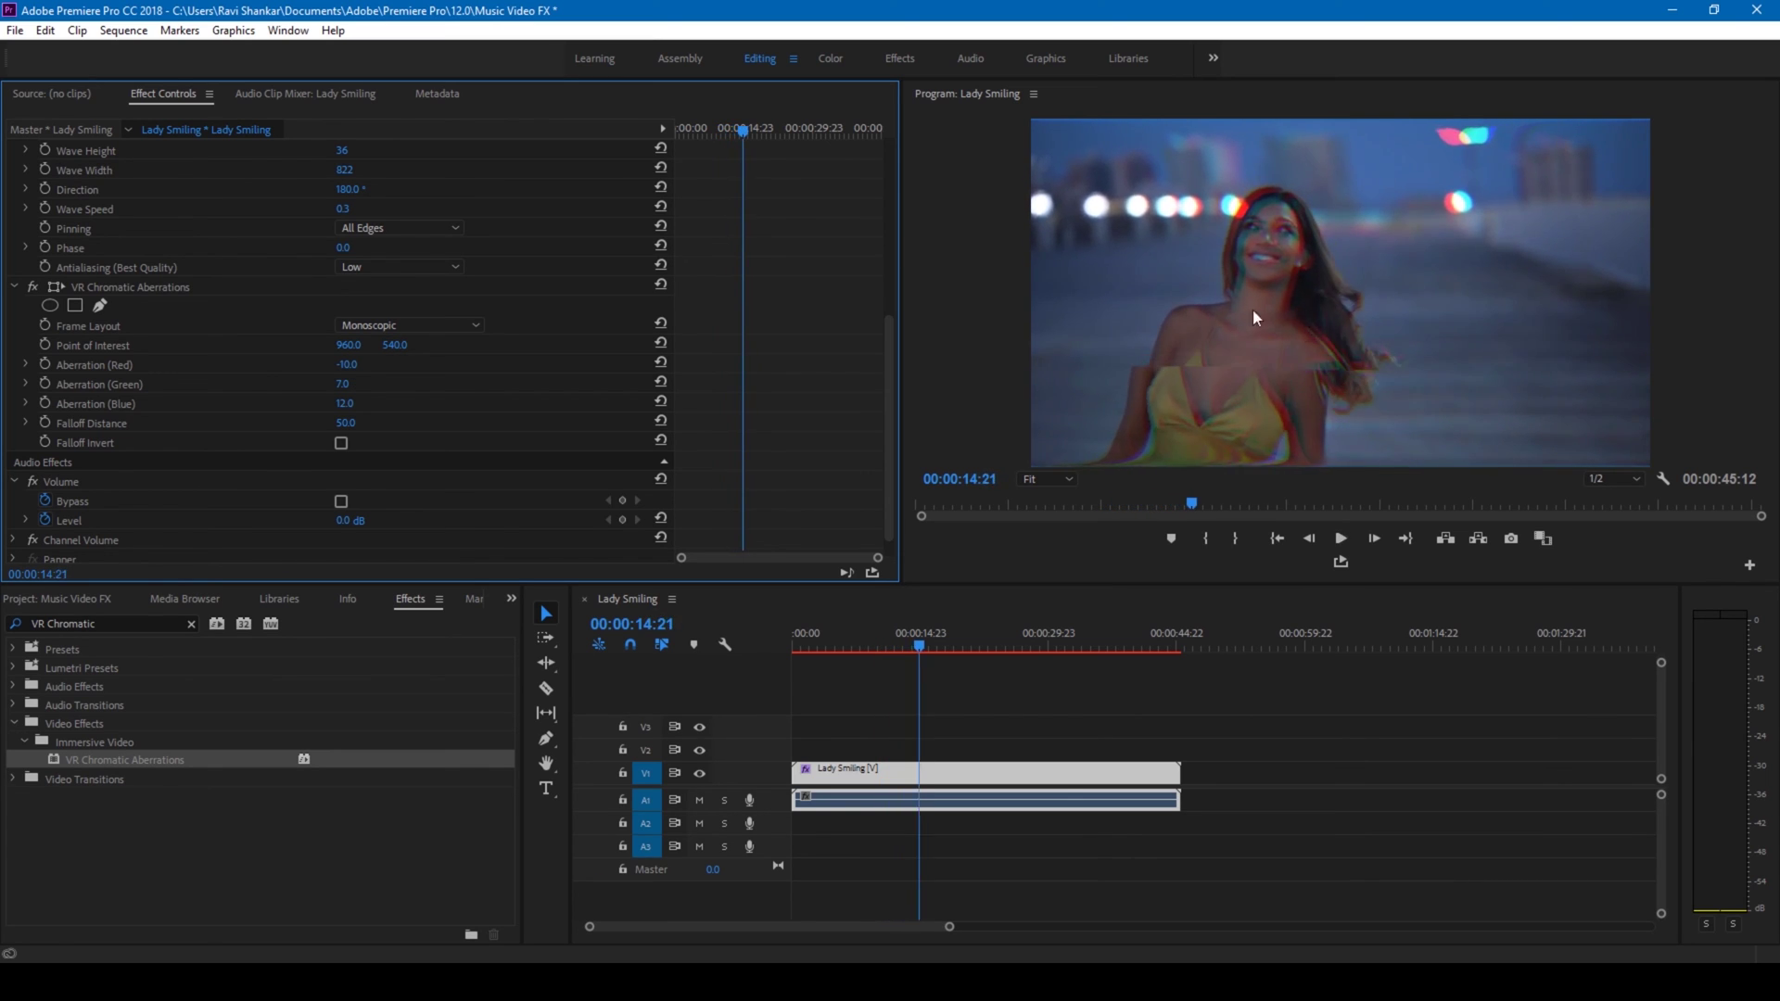
left_click(90, 625)
Step: Find the Noise effect and apply it to the Lady Smiling clip
type("Noise")
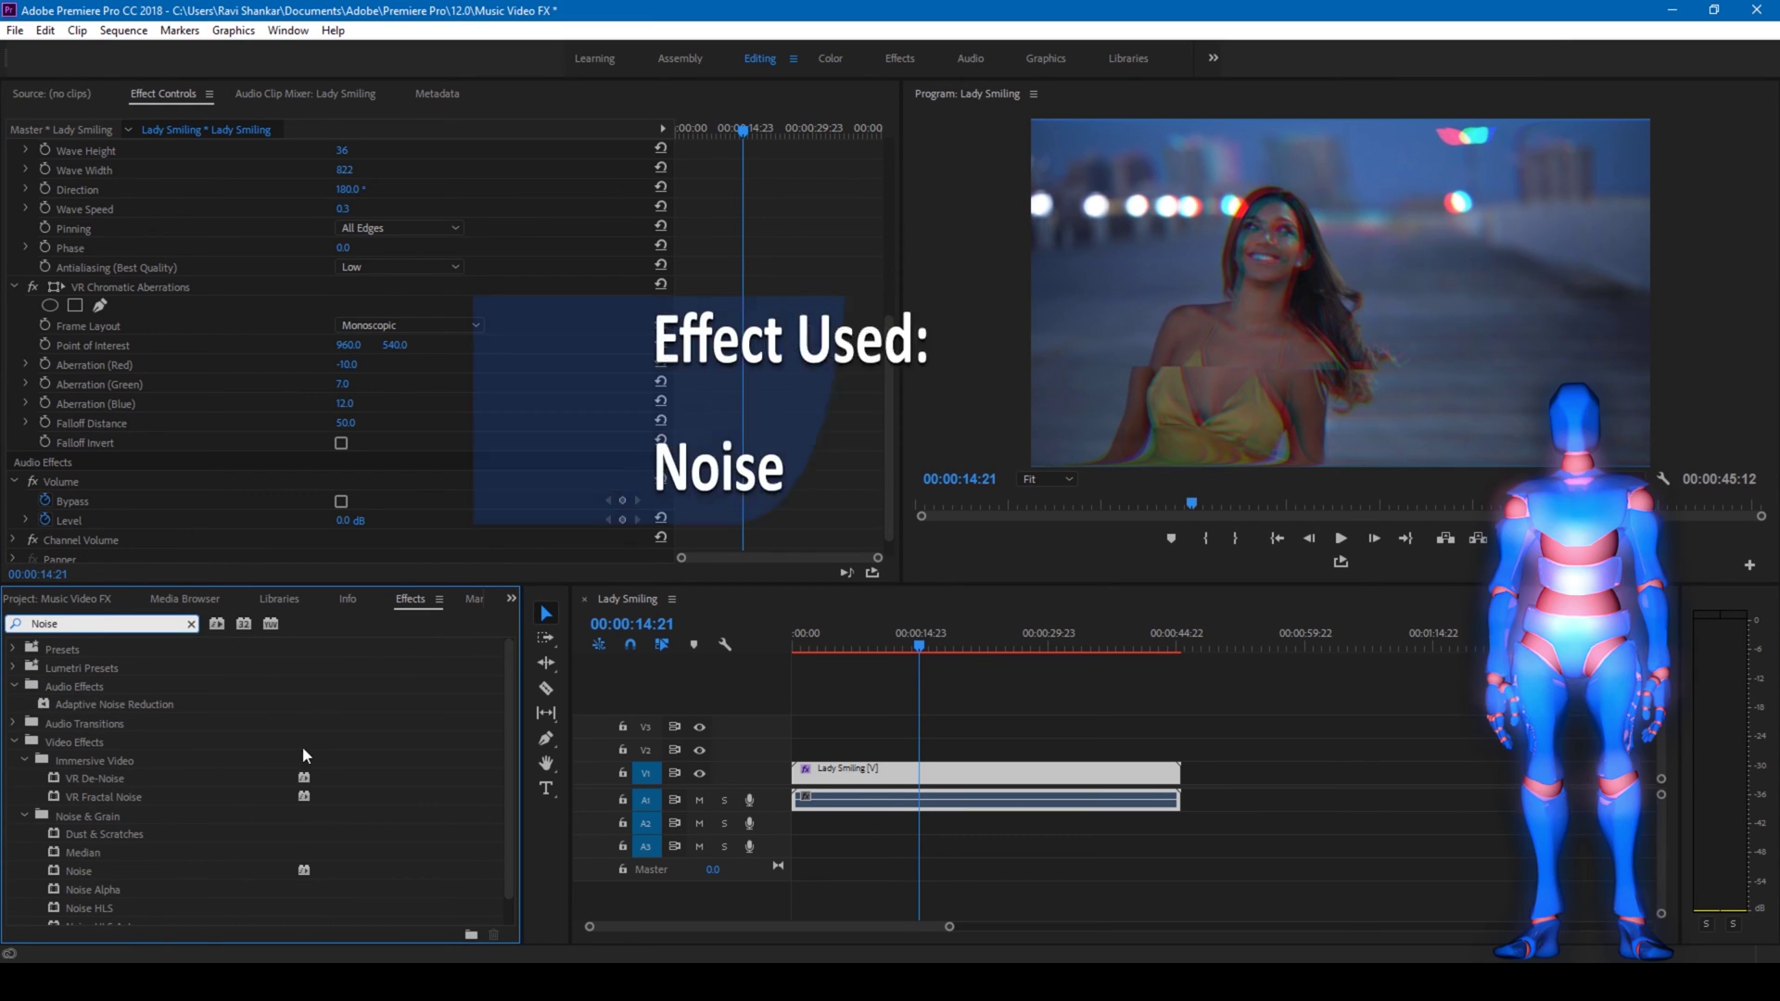
scroll(278, 760, "down", 1)
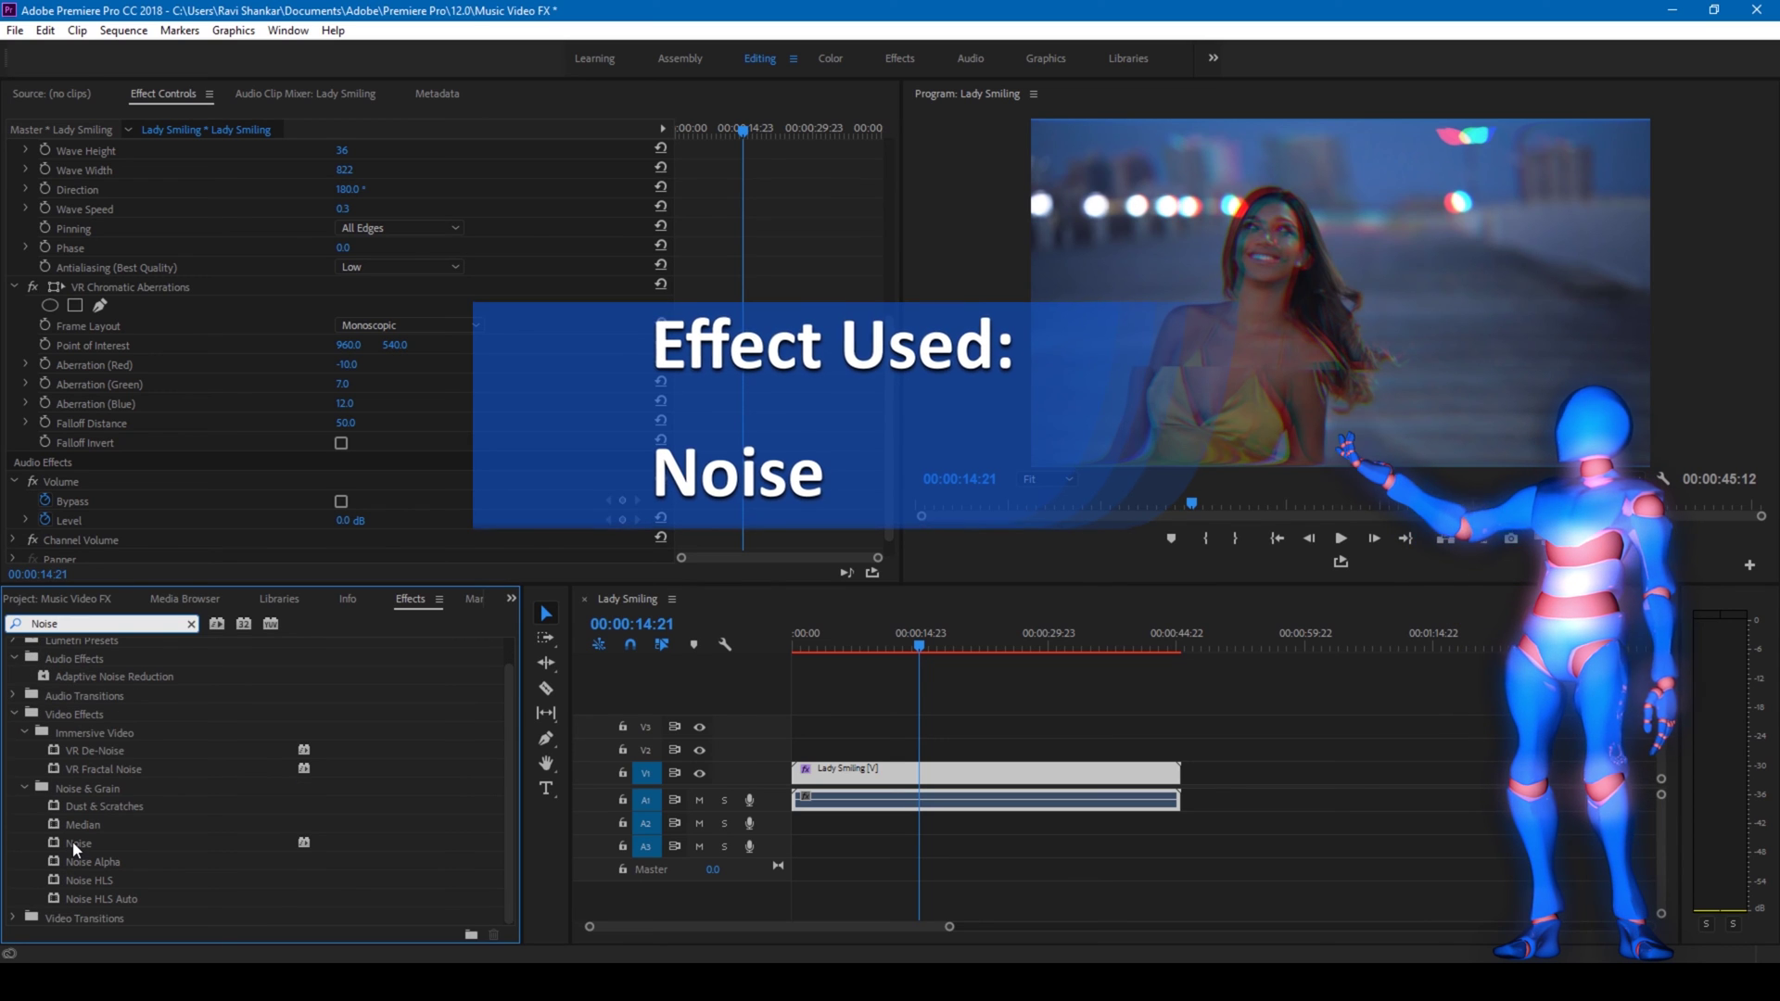
left_click(73, 842)
left_click_drag(65, 838, 851, 777)
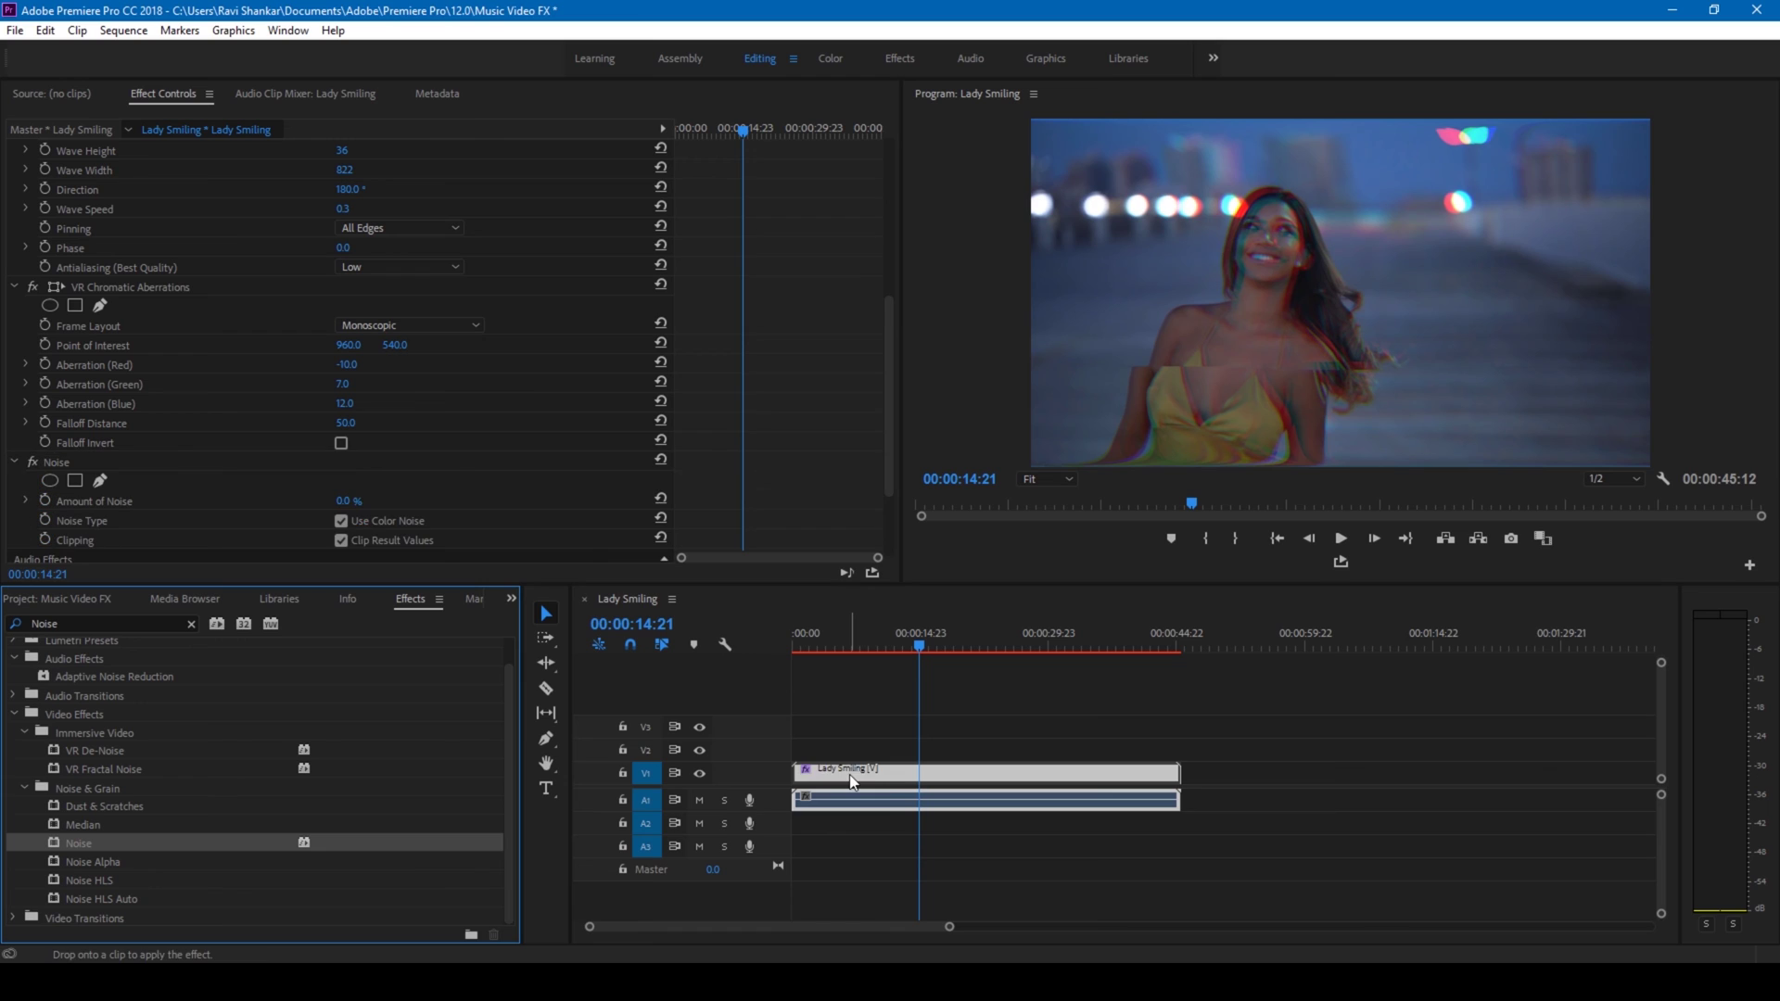
Step: Set Amount of Noise to 20% and play the clip from the start
left_click(343, 502)
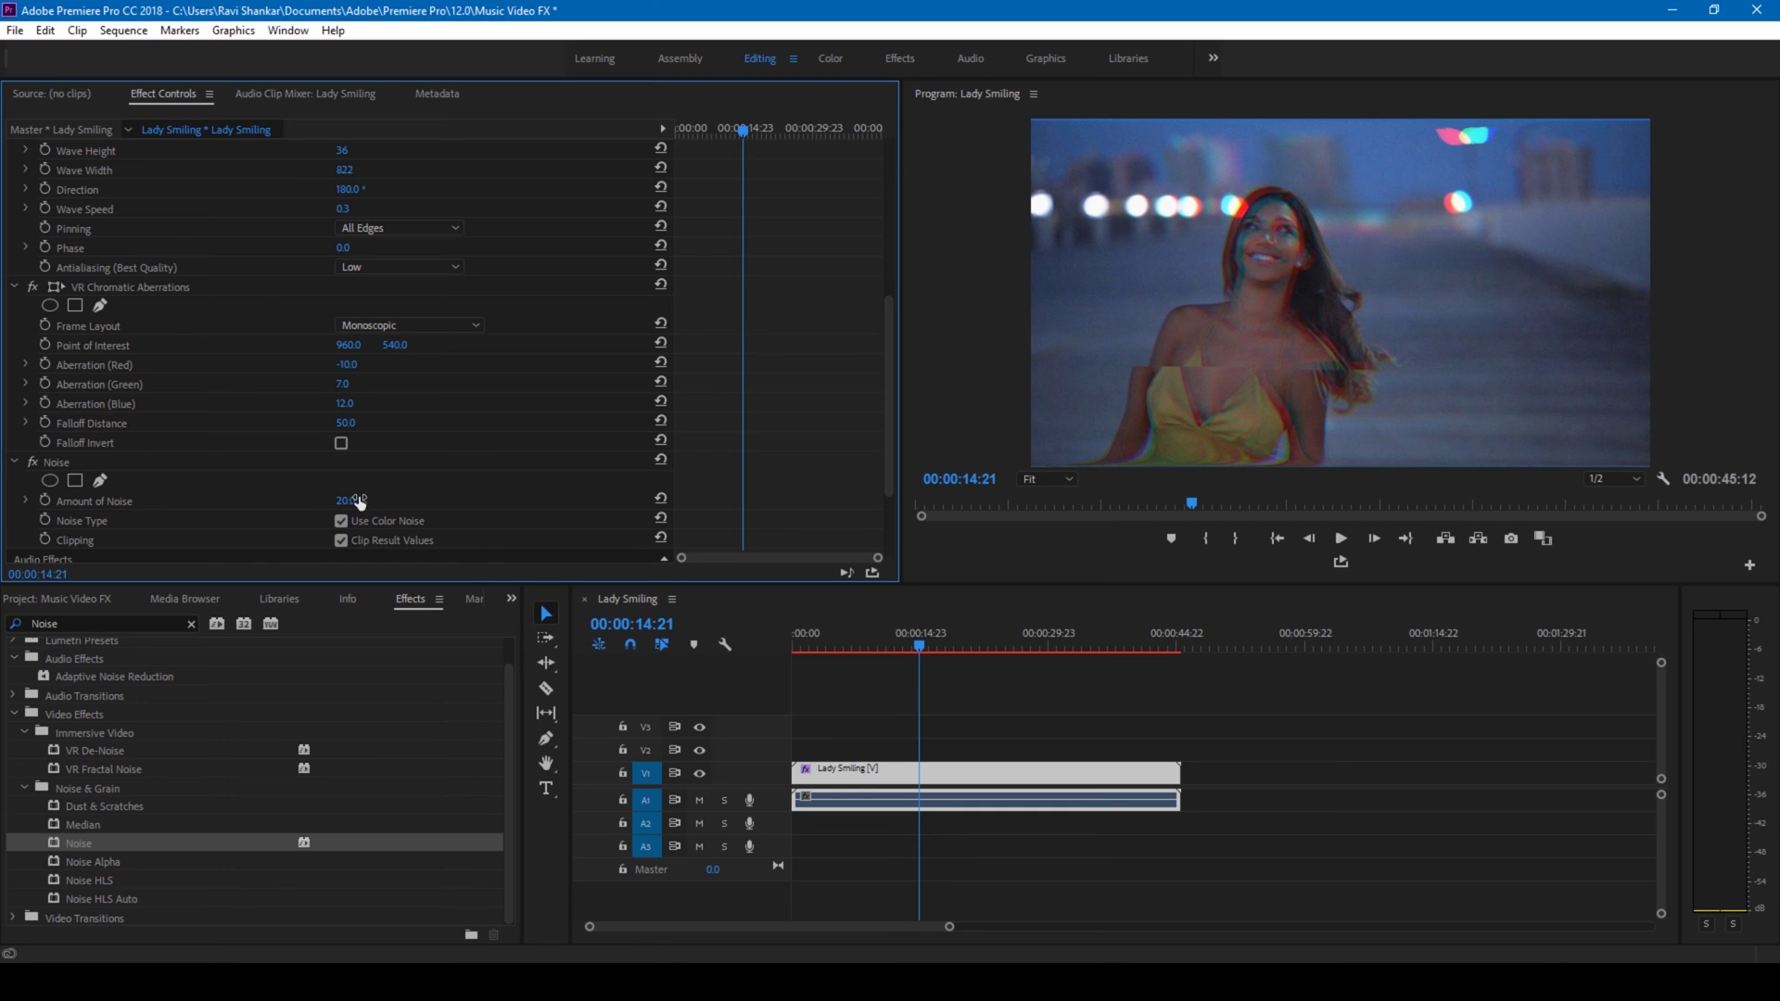
left_click(794, 647)
key("space")
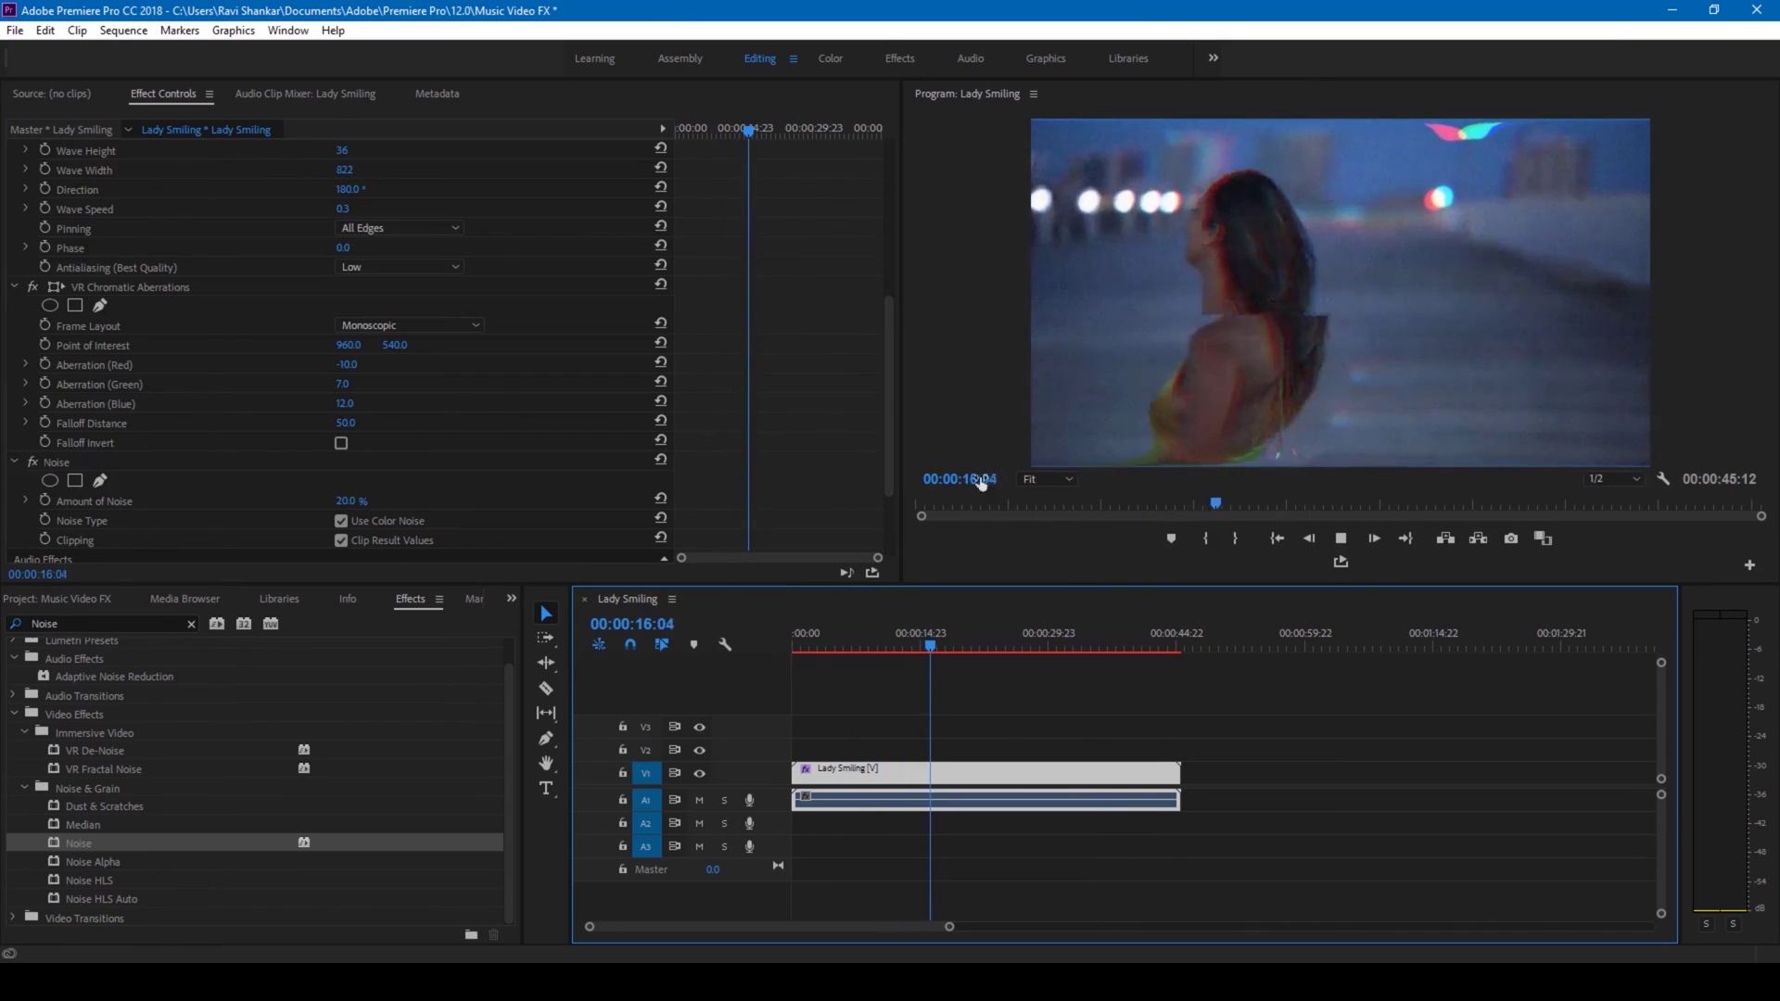
Step: Drag the divider between Effect Controls and Program Monitor left to widen the preview
left_click_drag(894, 302, 616, 319)
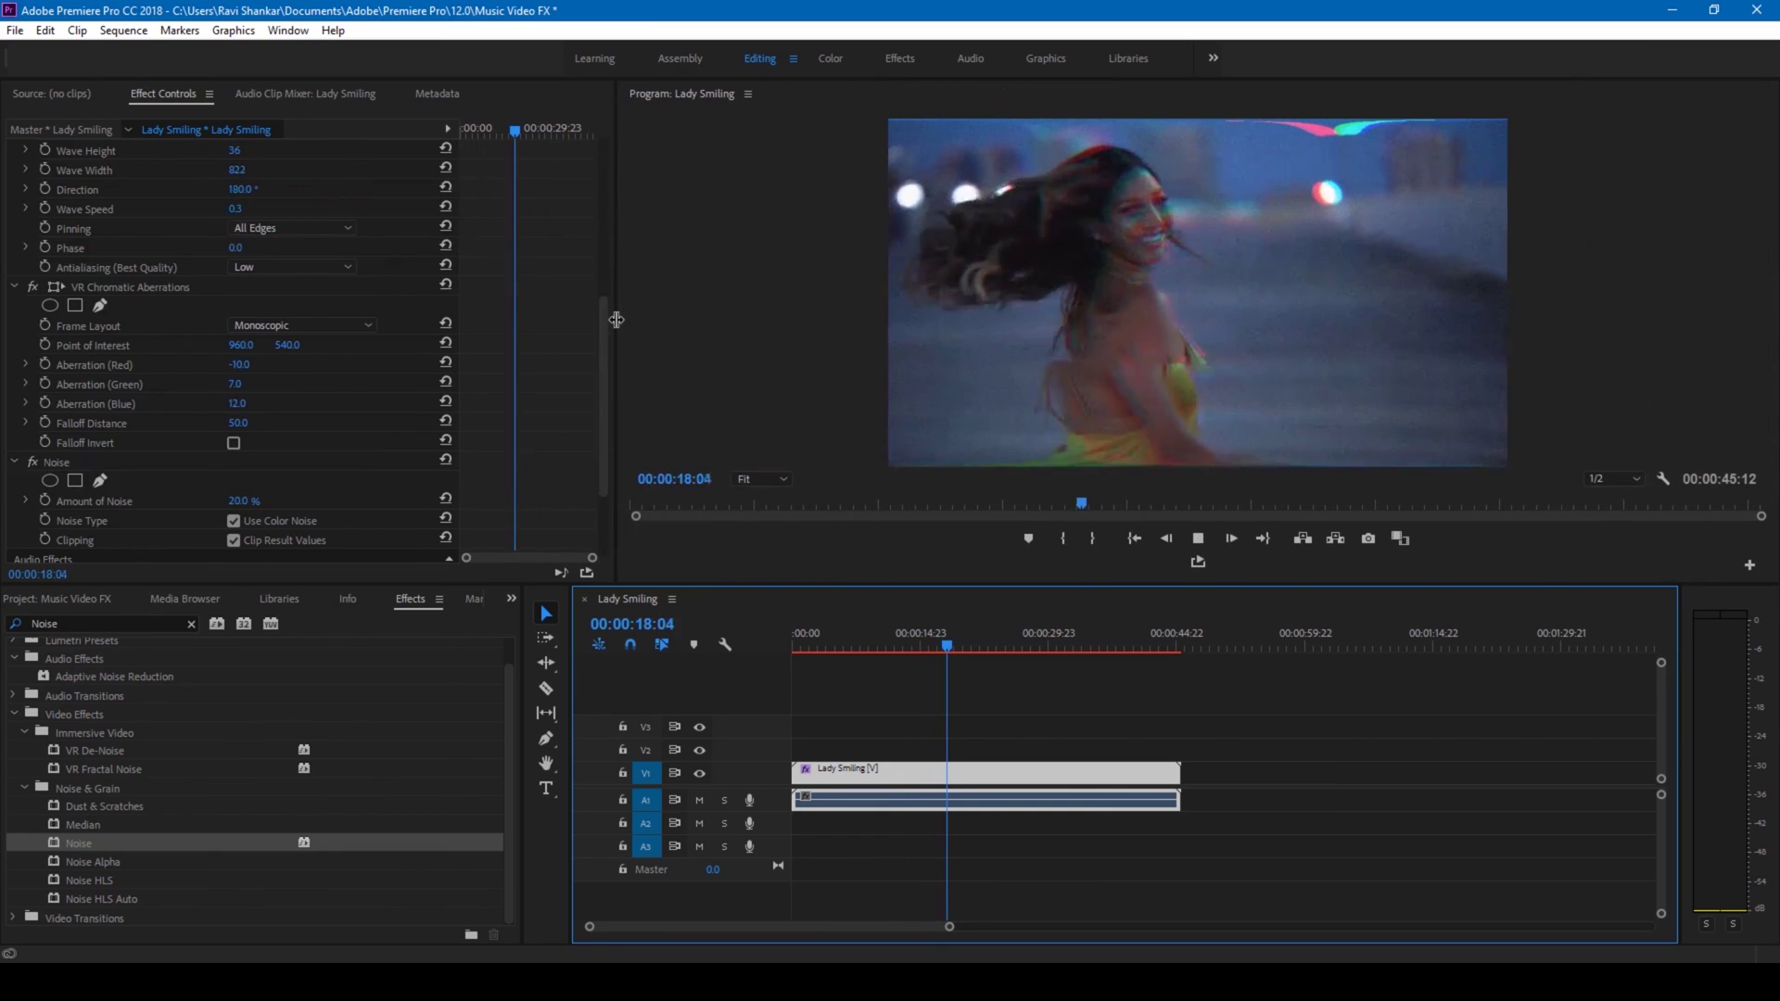